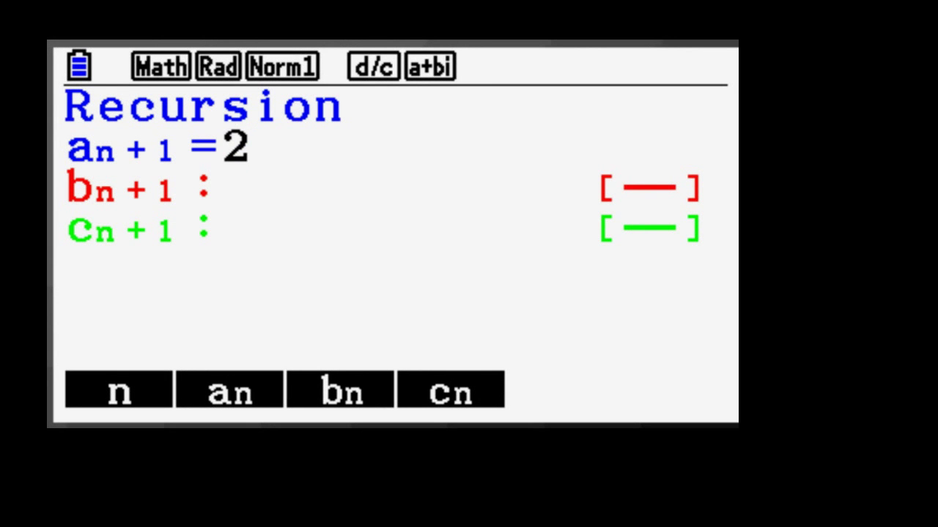
Step: Finish entering the formula a(n+1)=2a(n)+1 and commit it
{"action": "key", "text": "F2"}
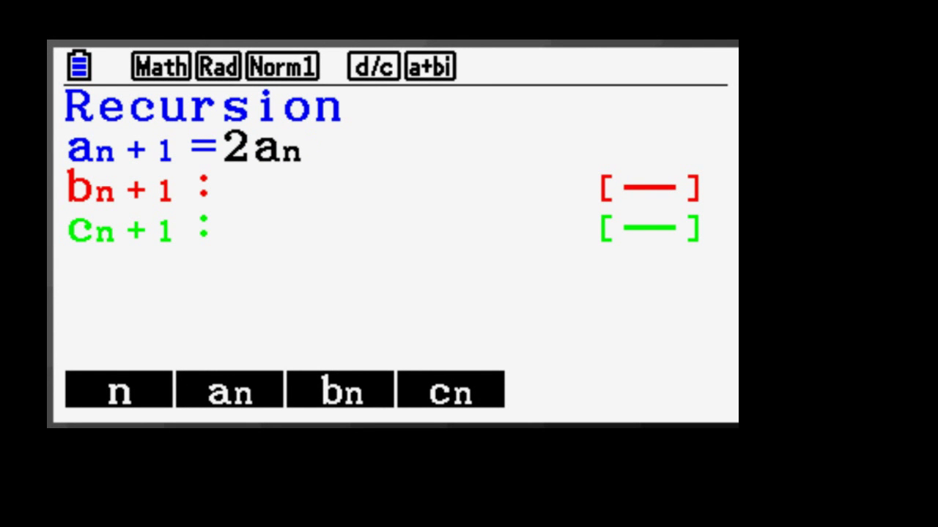
{"action": "type", "text": "+1"}
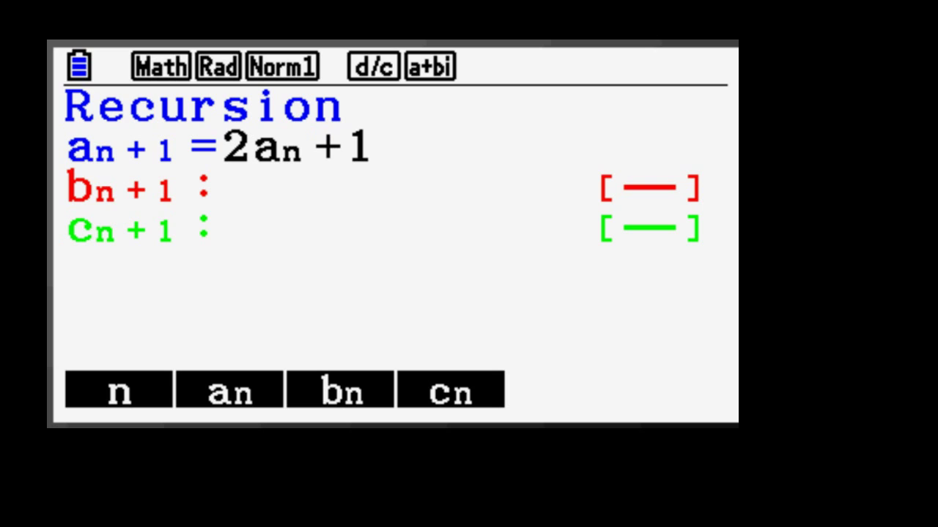
{"action": "key", "text": "Return"}
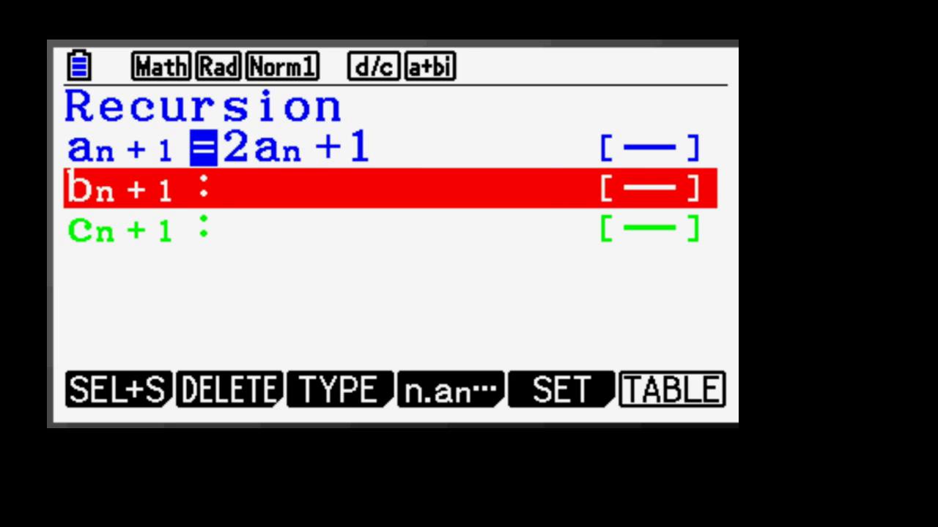
Step: Tabulate and plot the sequence, then trace the points out to n=4
{"action": "key", "text": "F6"}
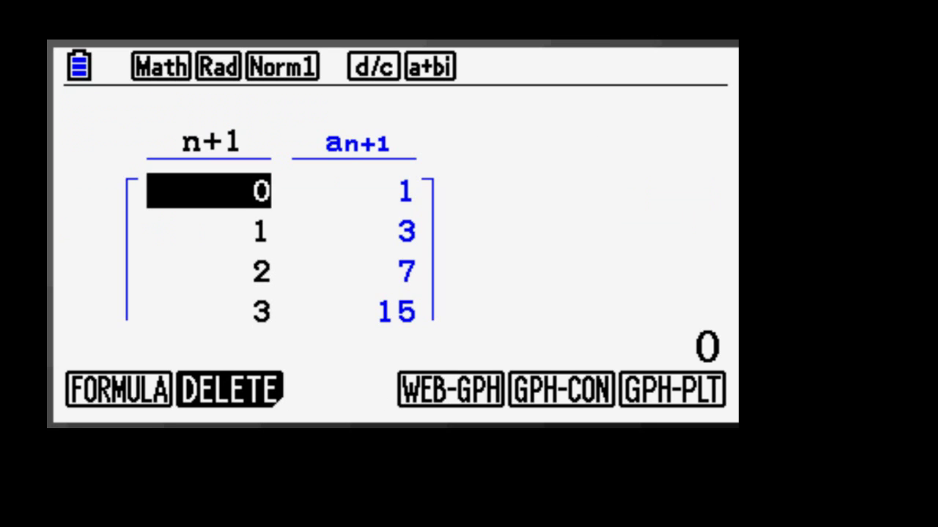
{"action": "key", "text": "F6"}
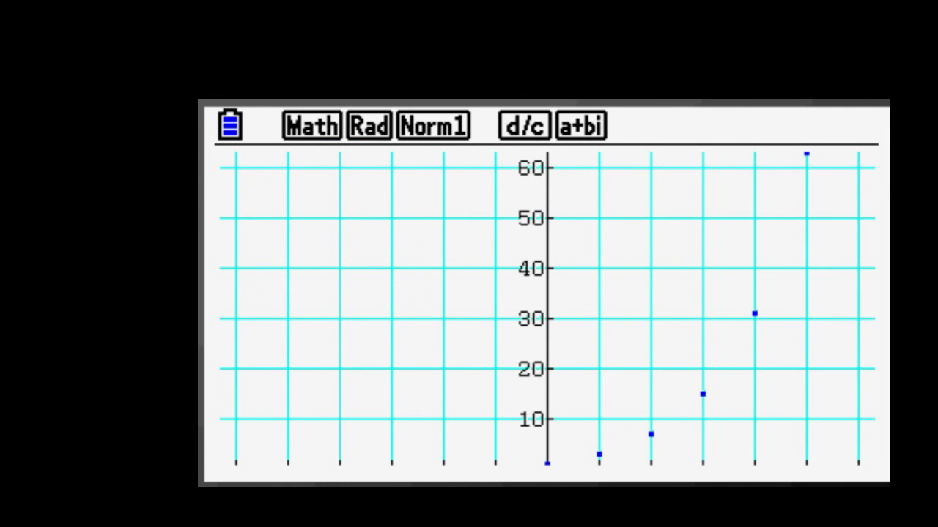
{"action": "key", "text": "shift+F1"}
{"action": "key", "text": "Right"}
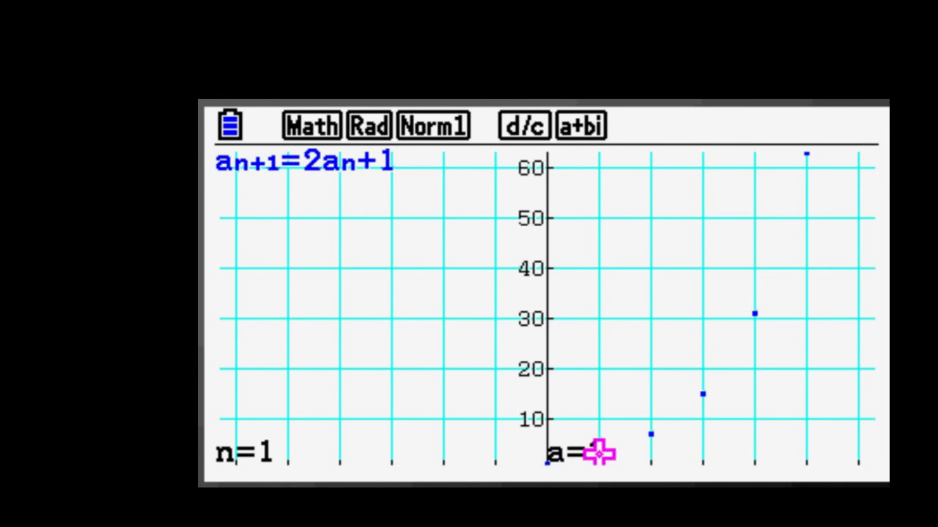
{"action": "key", "text": "Right"}
{"action": "key", "text": "Right"}
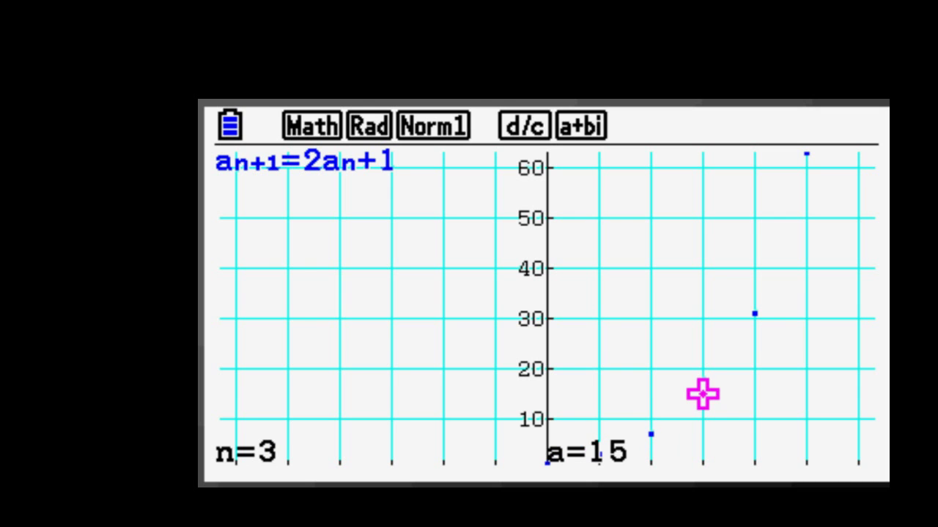
{"action": "key", "text": "Right"}
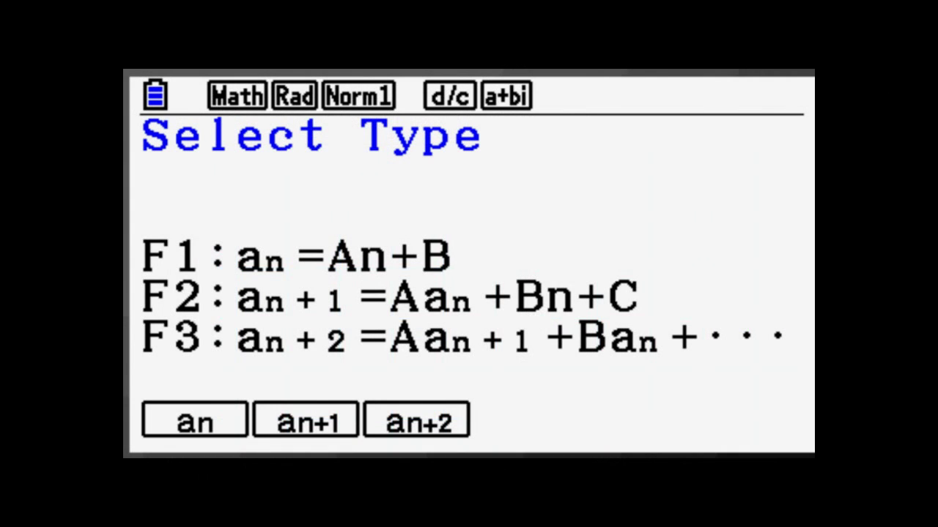
Step: Enter a(n+2)=a(n+1)+3a(n) and view its table down to n=4
{"action": "key", "text": "F3"}
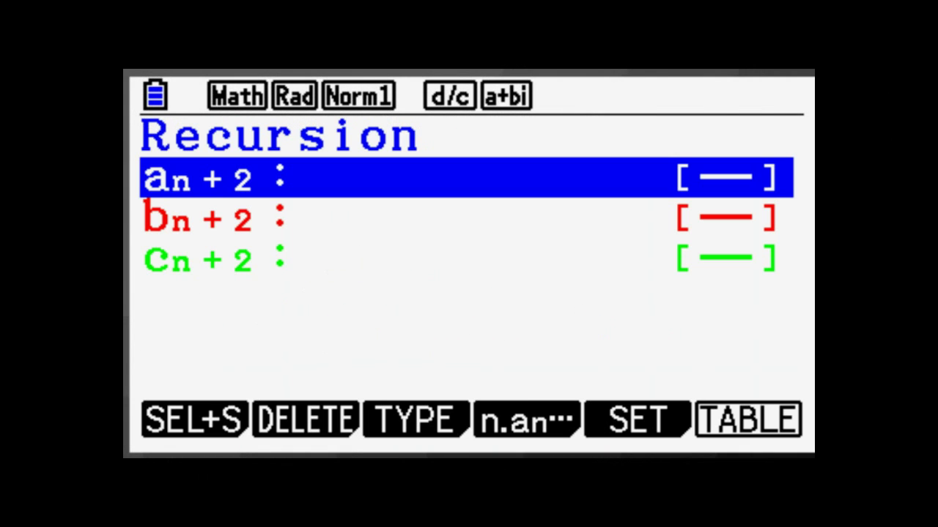
{"action": "key", "text": "F4"}
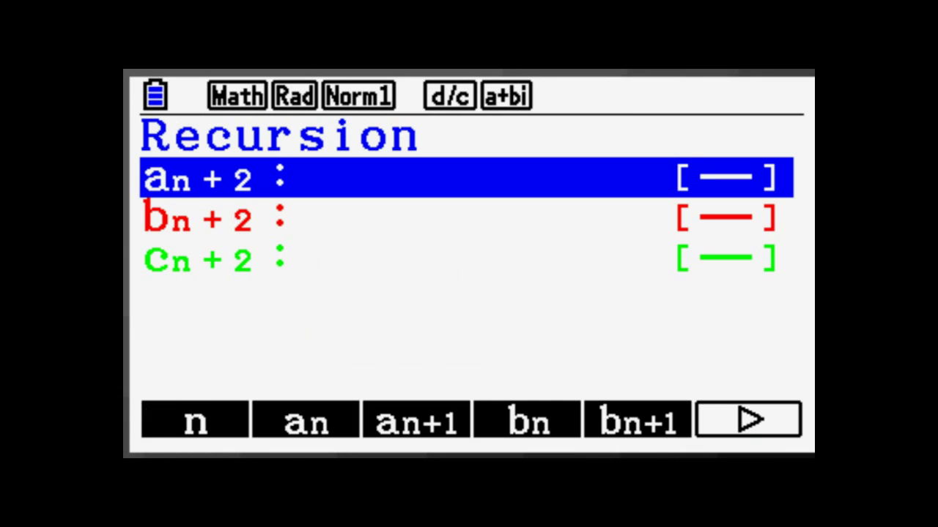
{"action": "key", "text": "F3"}
{"action": "type", "text": "+1+"}
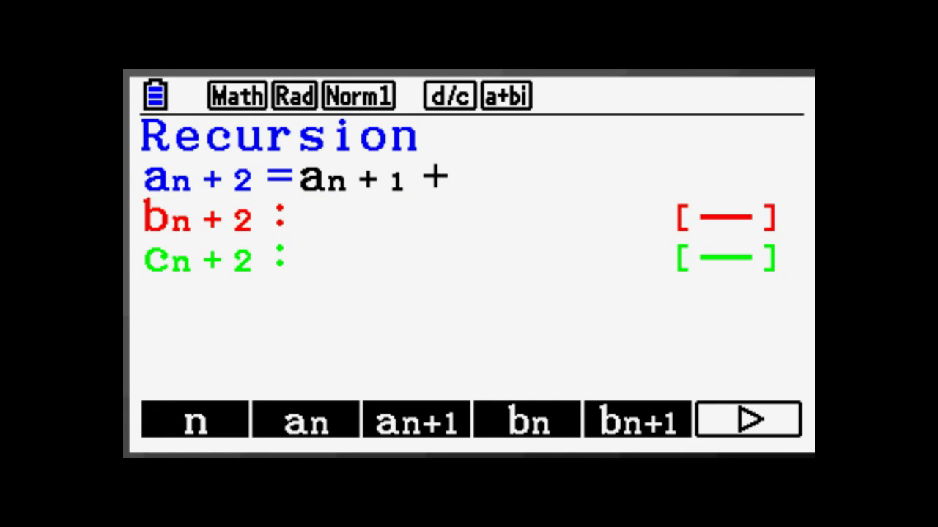
{"action": "type", "text": "3"}
{"action": "key", "text": "F2"}
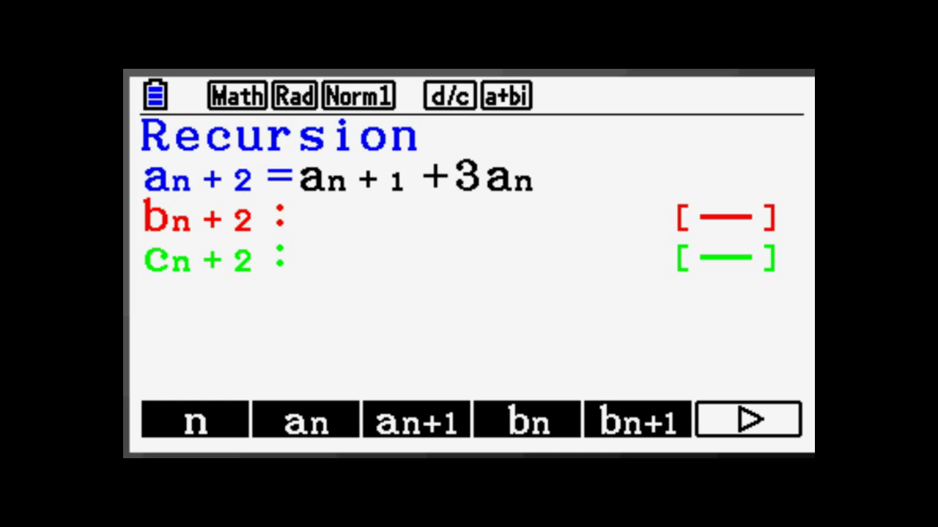
{"action": "key", "text": "Return"}
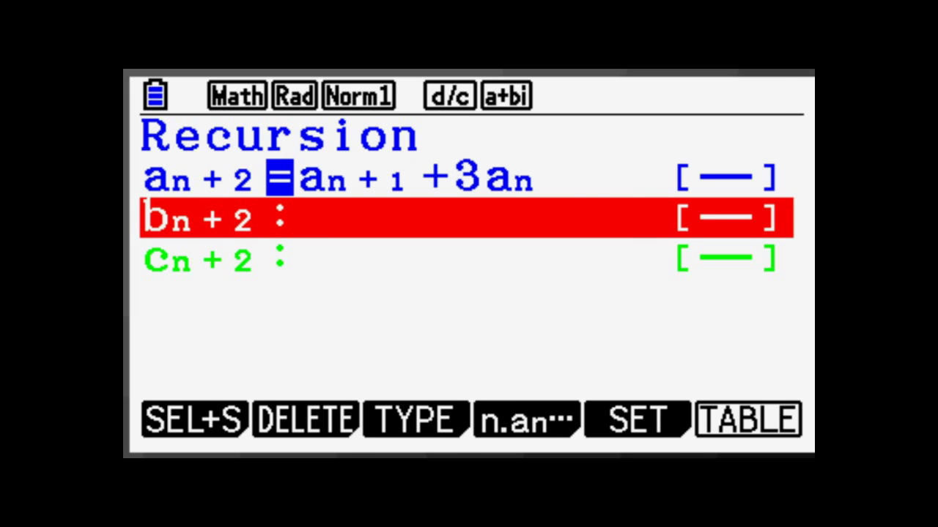
{"action": "key", "text": "F6"}
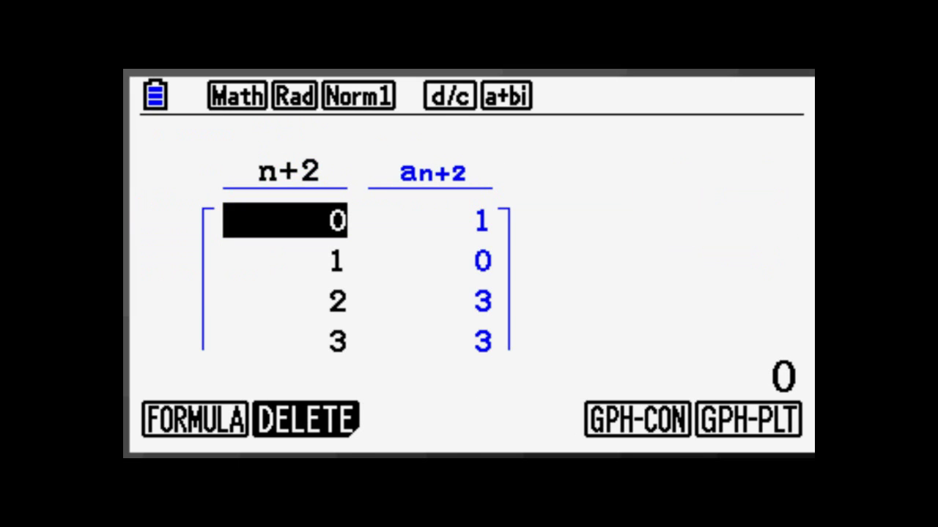
{"action": "key", "text": "Down"}
{"action": "key", "text": "Down"}
{"action": "key", "text": "Down"}
{"action": "key", "text": "Down"}
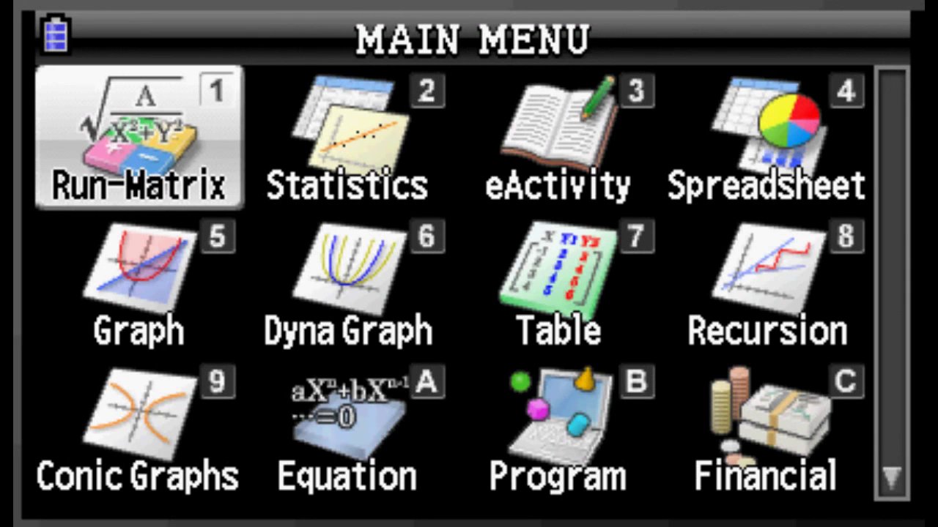
Step: Move across the Main Menu to the Recursion app and open it
{"action": "key", "text": "Right"}
{"action": "key", "text": "Right"}
{"action": "key", "text": "Right"}
{"action": "key", "text": "Down"}
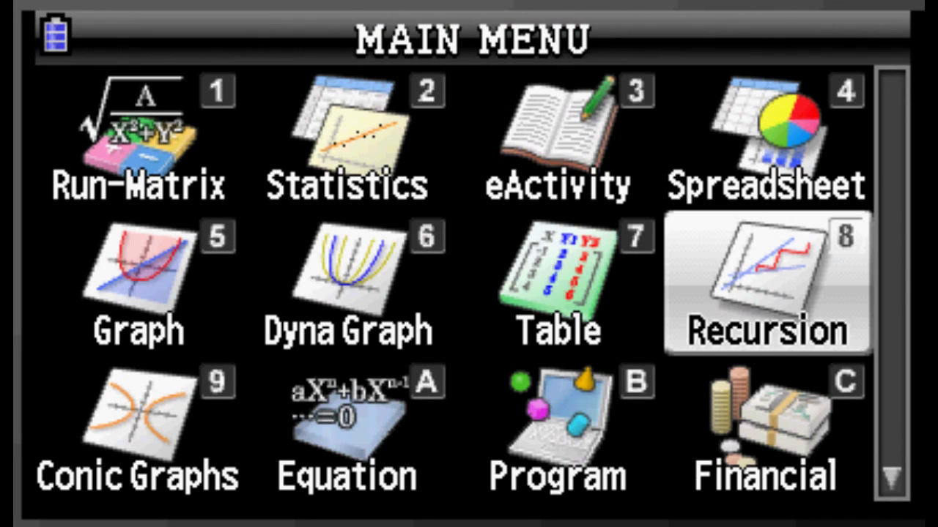
{"action": "key", "text": "Return"}
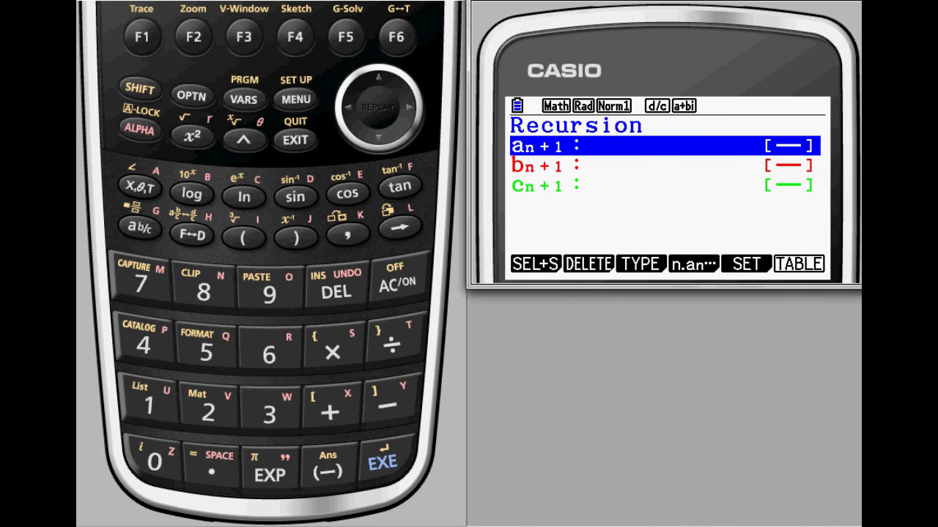
Step: Enter and commit the formula a(n+1)=a(n)+3 using the a(n) term
{"action": "left_click", "coordinate": [296, 38]}
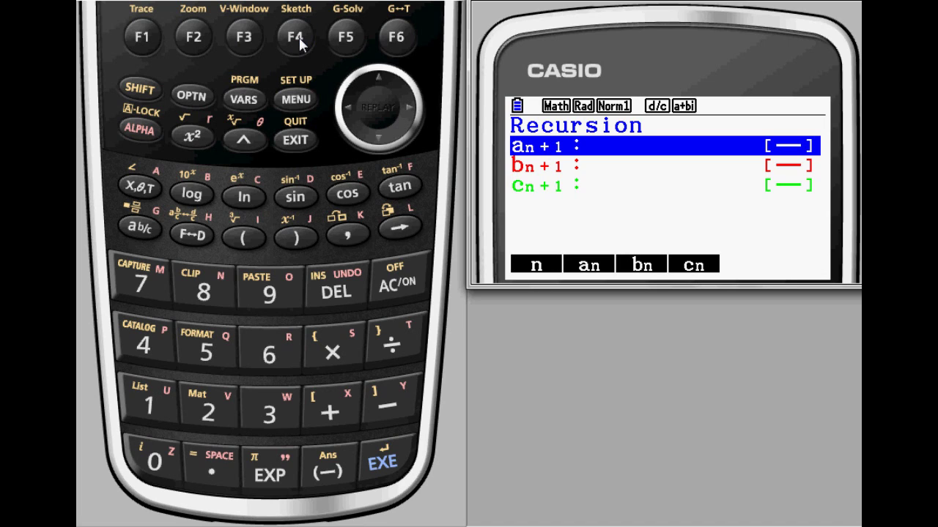
{"action": "left_click", "coordinate": [203, 39]}
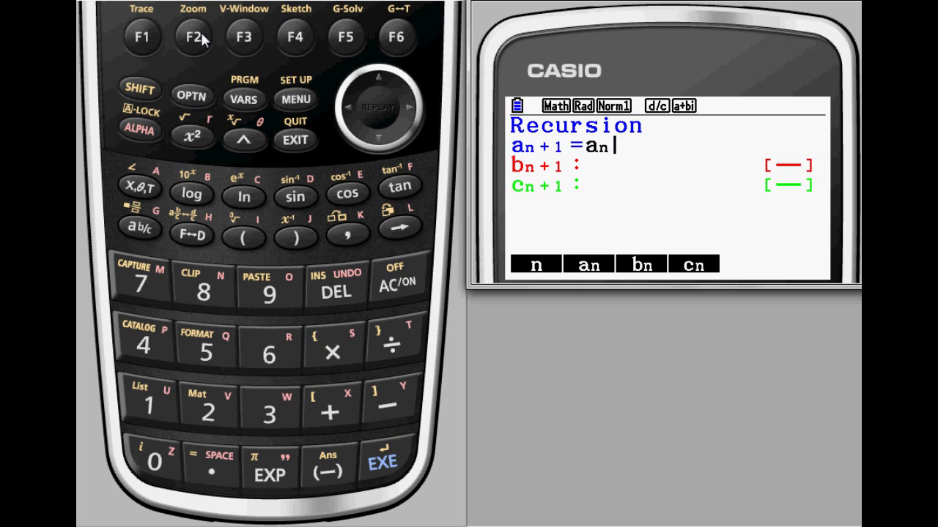
{"action": "left_click", "coordinate": [330, 416]}
{"action": "left_click", "coordinate": [271, 420]}
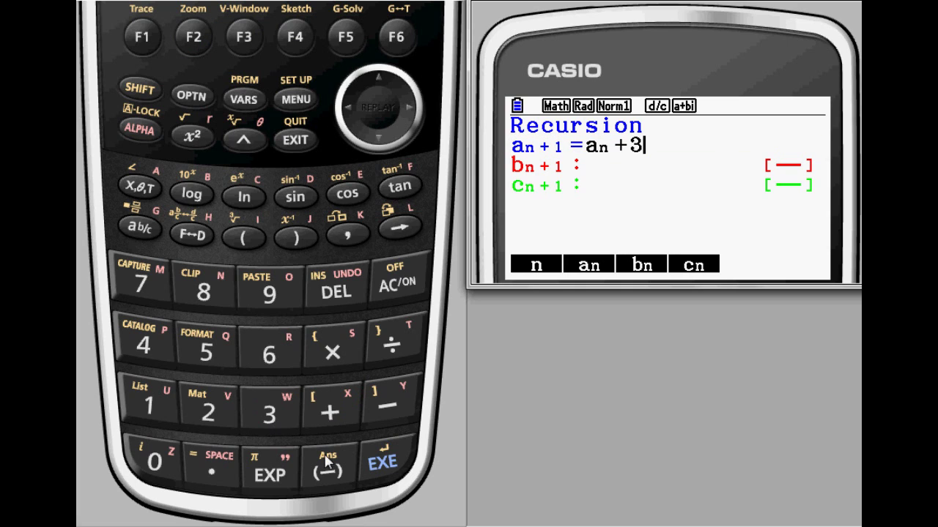
{"action": "left_click", "coordinate": [382, 463]}
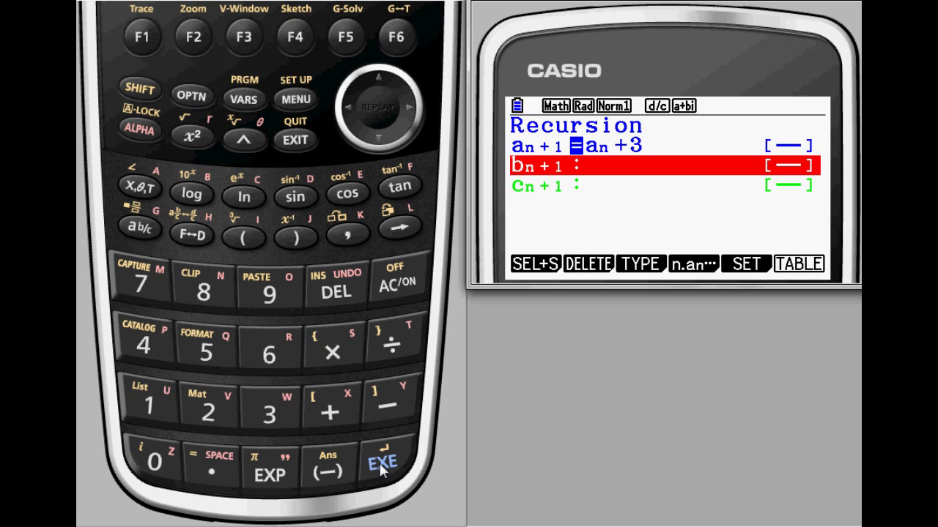
{"action": "left_click", "coordinate": [349, 36]}
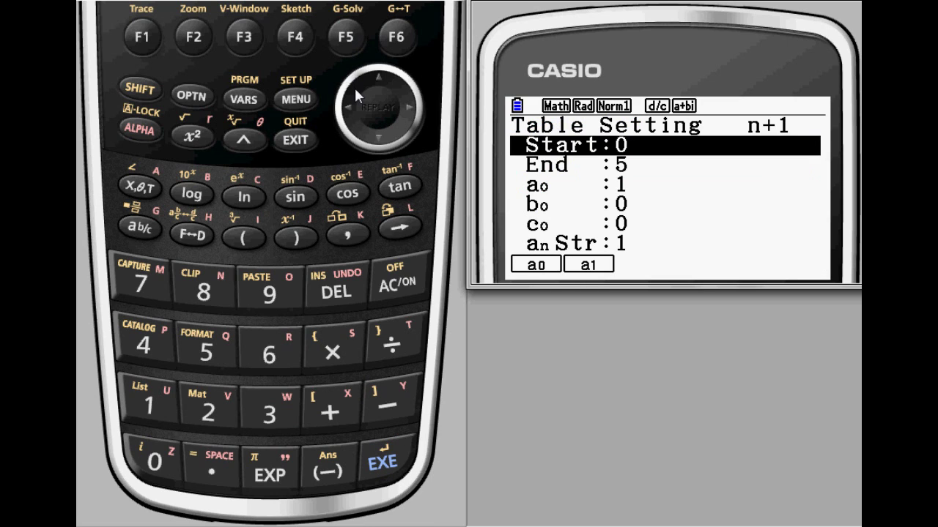
Step: Change the table End value from 5 to 20 and return to the formulas
{"action": "left_click", "coordinate": [380, 143]}
{"action": "left_click", "coordinate": [207, 409]}
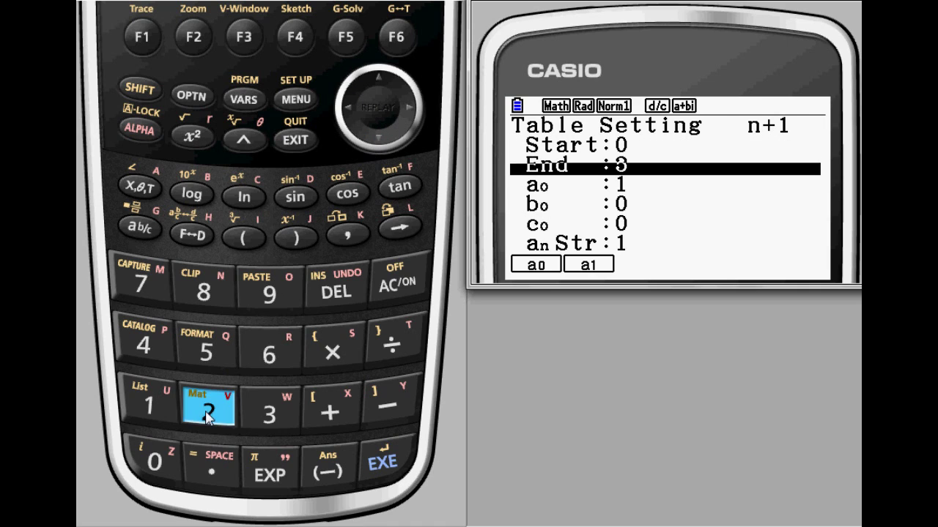
{"action": "left_click", "coordinate": [167, 443]}
{"action": "left_click", "coordinate": [382, 457]}
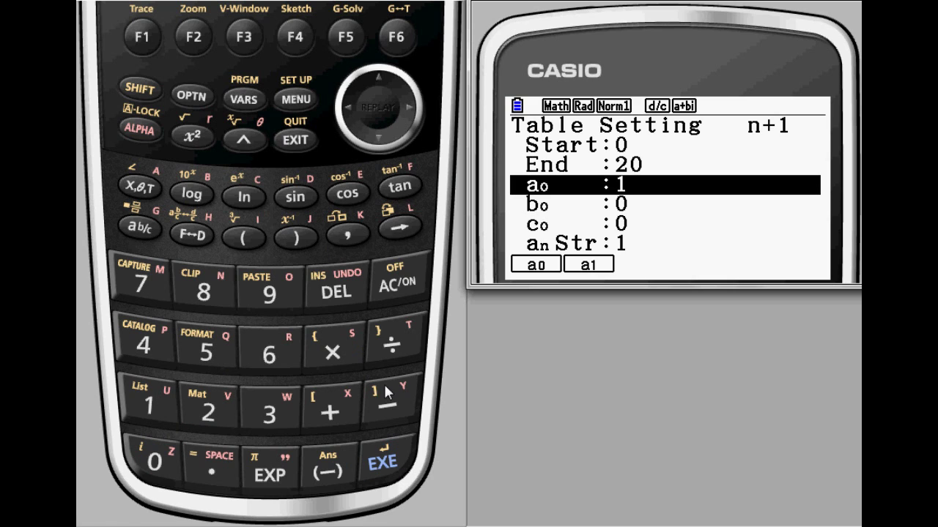
{"action": "left_click", "coordinate": [382, 465]}
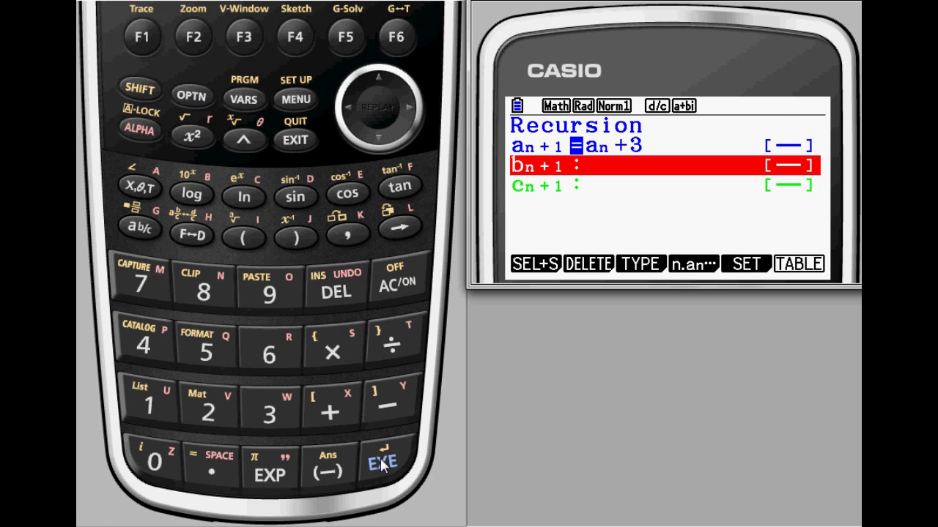
Step: Scroll the a(n+1)=a(n)+3 table down to n+1=20, where the value is 61
{"action": "left_click", "coordinate": [399, 37]}
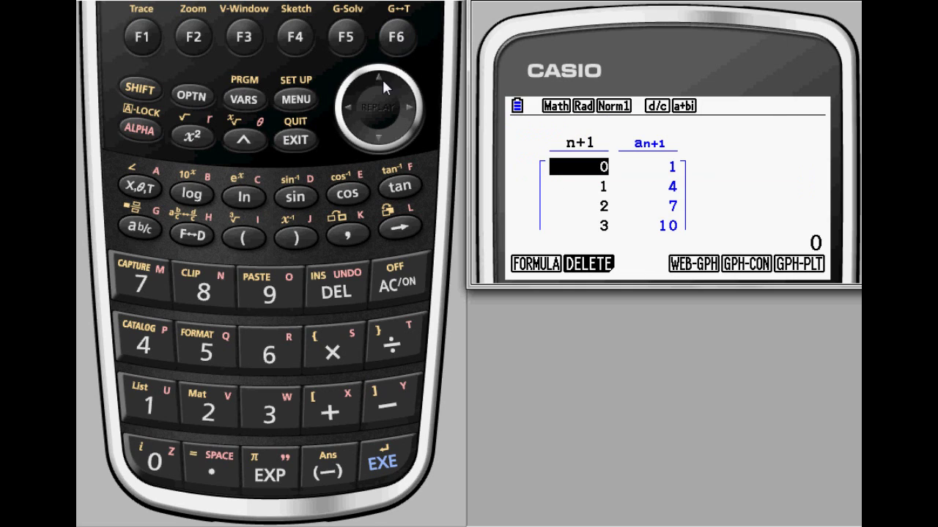
{"action": "left_click", "coordinate": [379, 139]}
{"action": "left_click", "coordinate": [379, 139]}
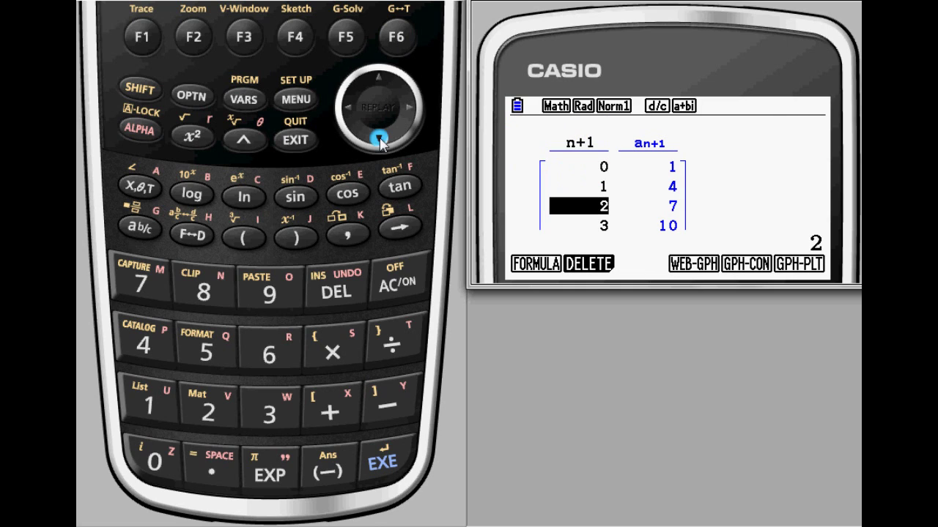
{"action": "left_click", "coordinate": [379, 139]}
{"action": "left_click", "coordinate": [378, 140]}
{"action": "left_click", "coordinate": [379, 139]}
{"action": "left_click", "coordinate": [379, 139]}
{"action": "left_click", "coordinate": [378, 139]}
{"action": "left_click", "coordinate": [379, 139]}
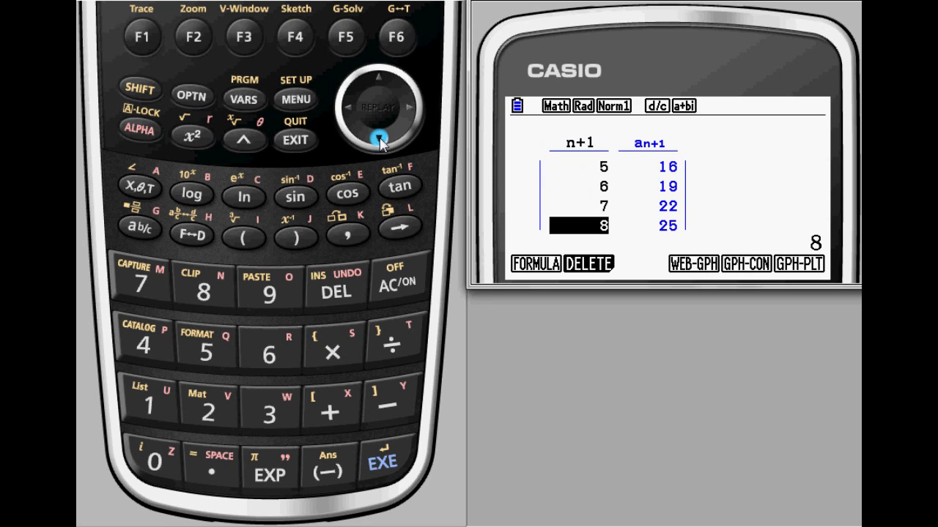
{"action": "left_click", "coordinate": [379, 139]}
{"action": "left_click", "coordinate": [379, 139]}
{"action": "left_click", "coordinate": [379, 139]}
{"action": "left_click", "coordinate": [378, 139]}
{"action": "left_click", "coordinate": [379, 139]}
{"action": "left_click", "coordinate": [379, 140]}
{"action": "left_click", "coordinate": [379, 139]}
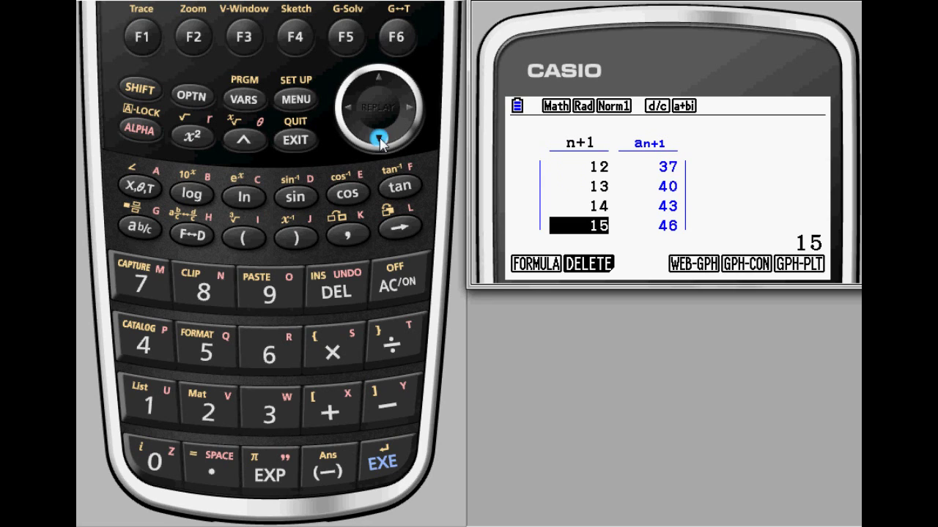
{"action": "left_click", "coordinate": [379, 139]}
{"action": "left_click", "coordinate": [379, 139]}
{"action": "left_click", "coordinate": [378, 139]}
{"action": "left_click", "coordinate": [378, 139]}
{"action": "left_click", "coordinate": [380, 139]}
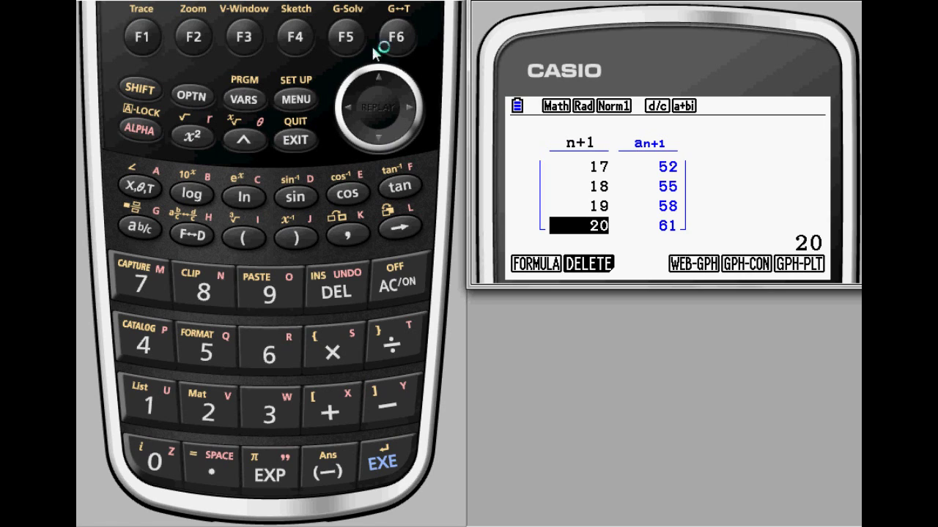
{"action": "left_click", "coordinate": [395, 38]}
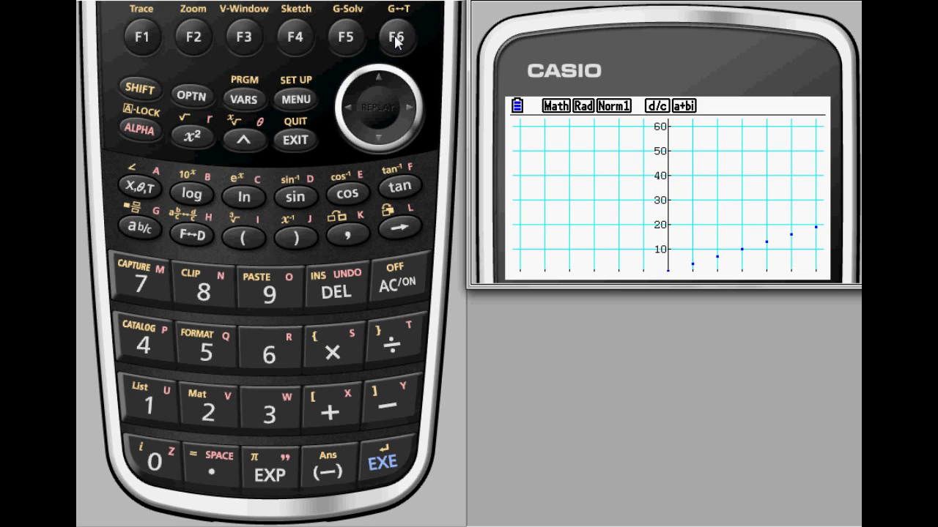
Step: Auto-zoom the point plot and trace it rightward to n=15, a=46
{"action": "left_click", "coordinate": [195, 38]}
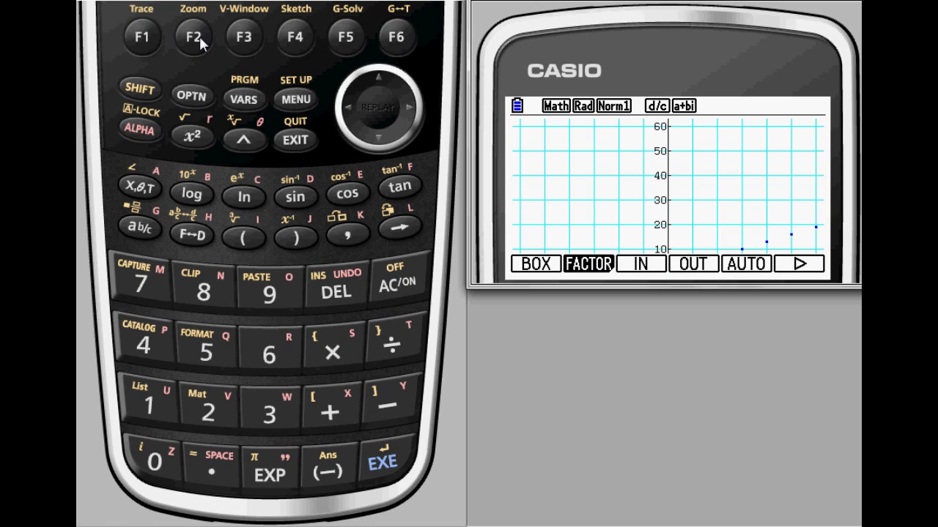
{"action": "left_click", "coordinate": [345, 37]}
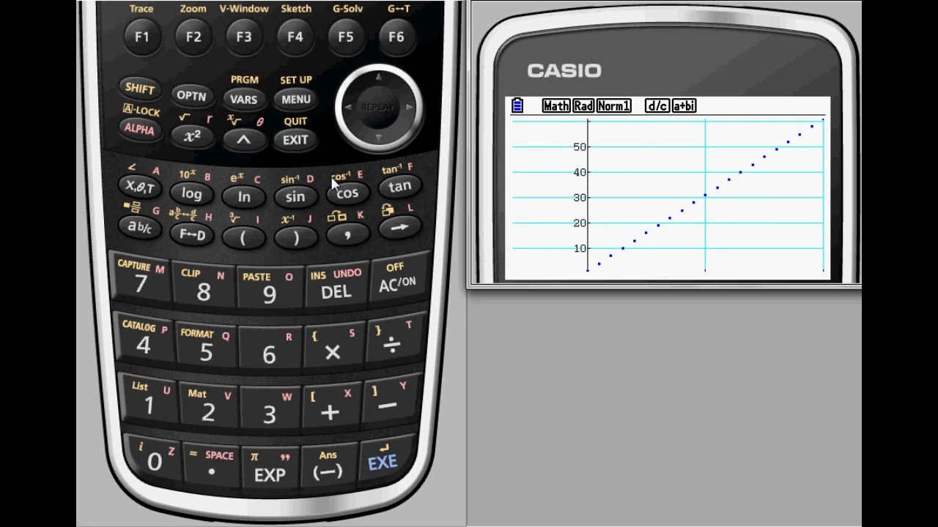
{"action": "left_click", "coordinate": [143, 39]}
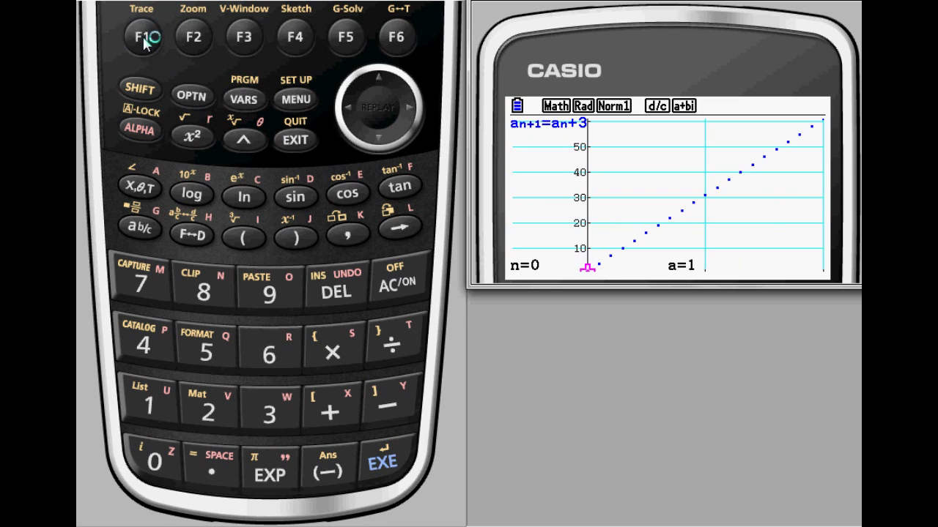
{"action": "left_click", "coordinate": [407, 112]}
{"action": "left_click", "coordinate": [407, 112]}
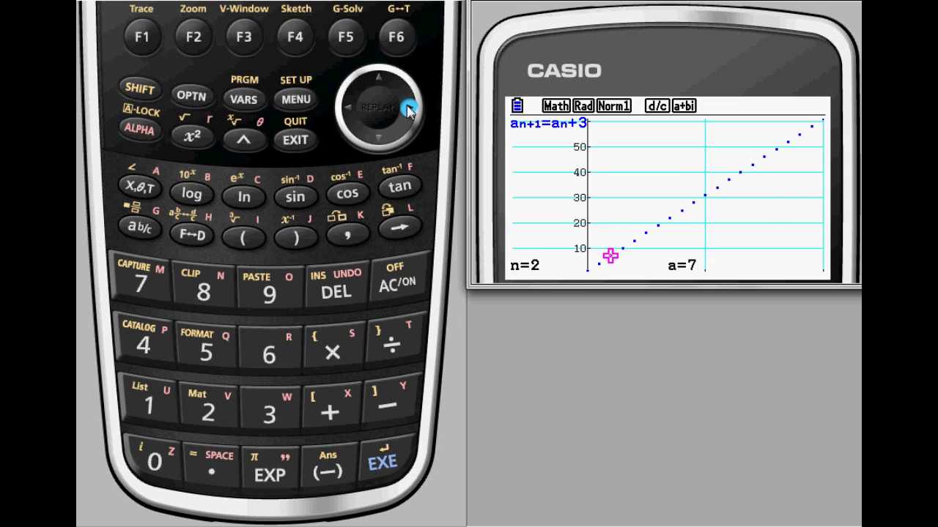
{"action": "left_click", "coordinate": [407, 111]}
{"action": "left_click", "coordinate": [407, 111]}
{"action": "left_click", "coordinate": [407, 111]}
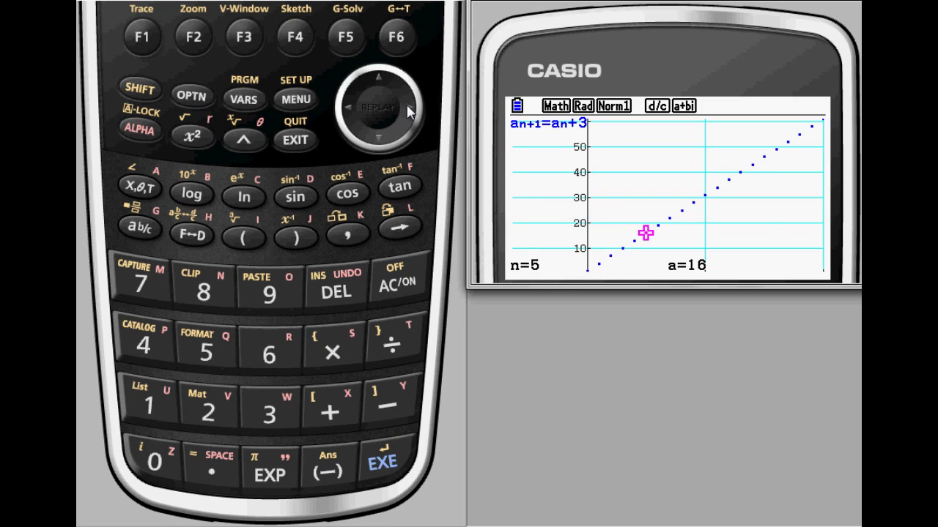
{"action": "left_click", "coordinate": [408, 112]}
{"action": "left_click", "coordinate": [408, 111]}
{"action": "left_click", "coordinate": [407, 110]}
{"action": "left_click", "coordinate": [407, 110]}
{"action": "left_click", "coordinate": [407, 110]}
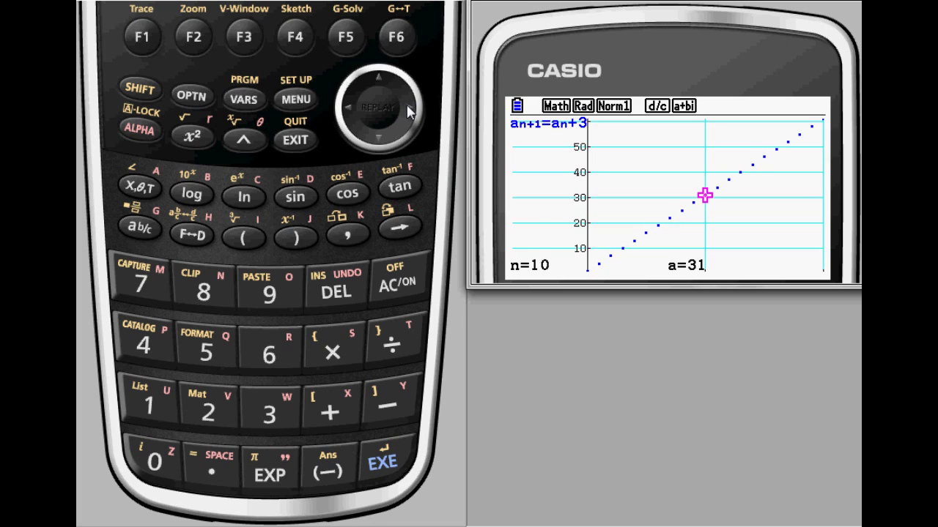
{"action": "left_click", "coordinate": [407, 110]}
{"action": "left_click", "coordinate": [407, 110]}
{"action": "left_click", "coordinate": [407, 109]}
{"action": "left_click", "coordinate": [407, 110]}
{"action": "left_click", "coordinate": [408, 109]}
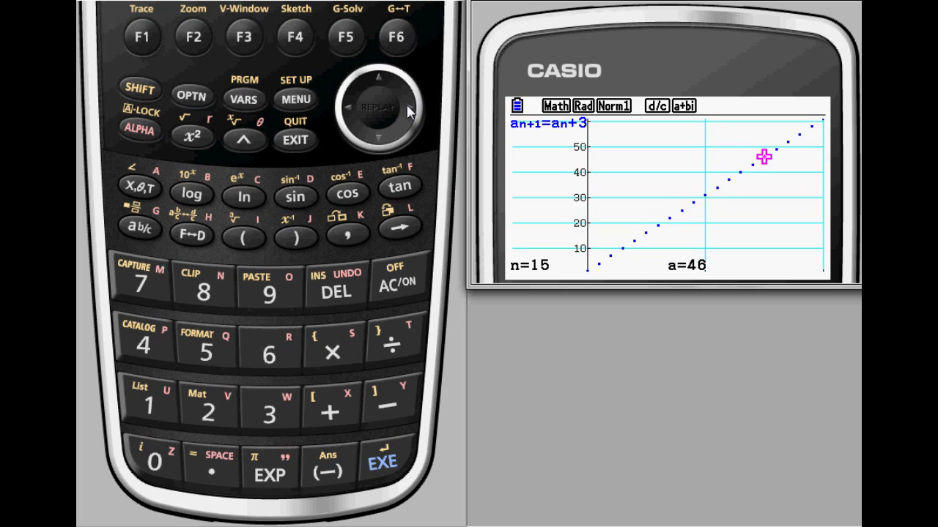
{"action": "left_click", "coordinate": [407, 110]}
{"action": "left_click", "coordinate": [407, 110]}
{"action": "left_click", "coordinate": [408, 109]}
{"action": "left_click", "coordinate": [408, 110]}
{"action": "left_click", "coordinate": [408, 110]}
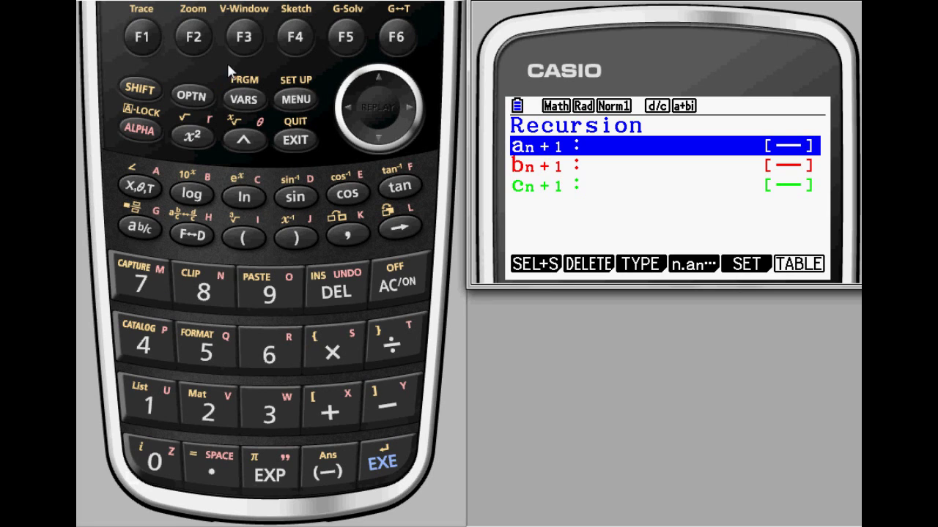
Step: Show the Select Type screen offering the an=An+B, an+1 and an+2 forms
{"action": "left_click", "coordinate": [241, 47]}
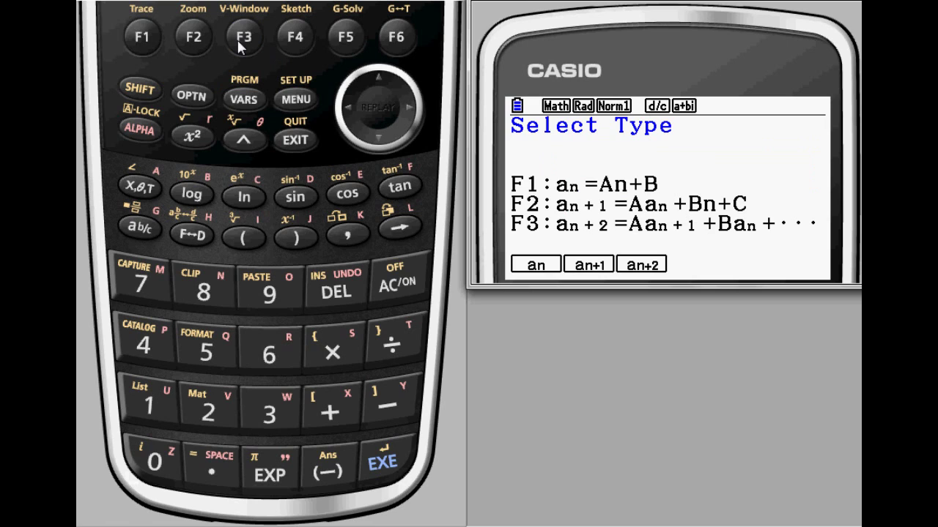
Step: Choose the an+2 type and enter the formula an+2 = an+1 + an
{"action": "left_click", "coordinate": [241, 47]}
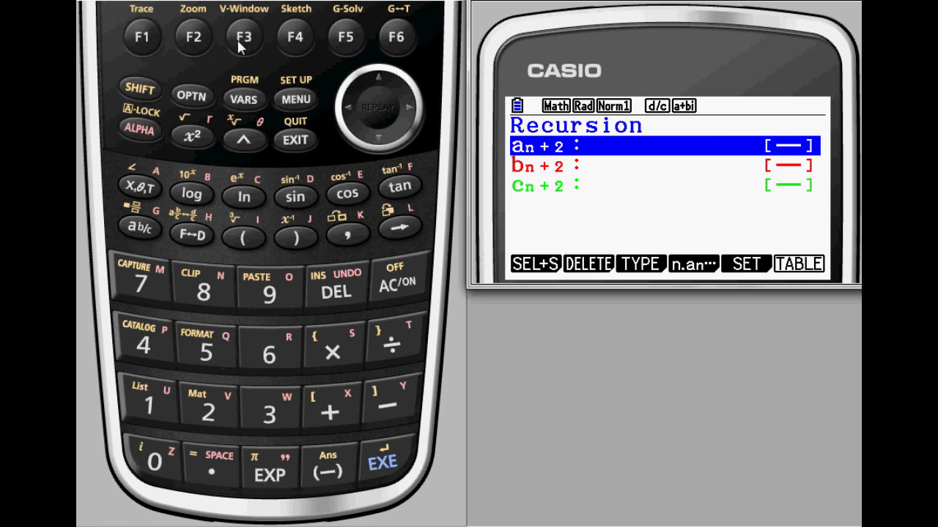
{"action": "left_click", "coordinate": [305, 44]}
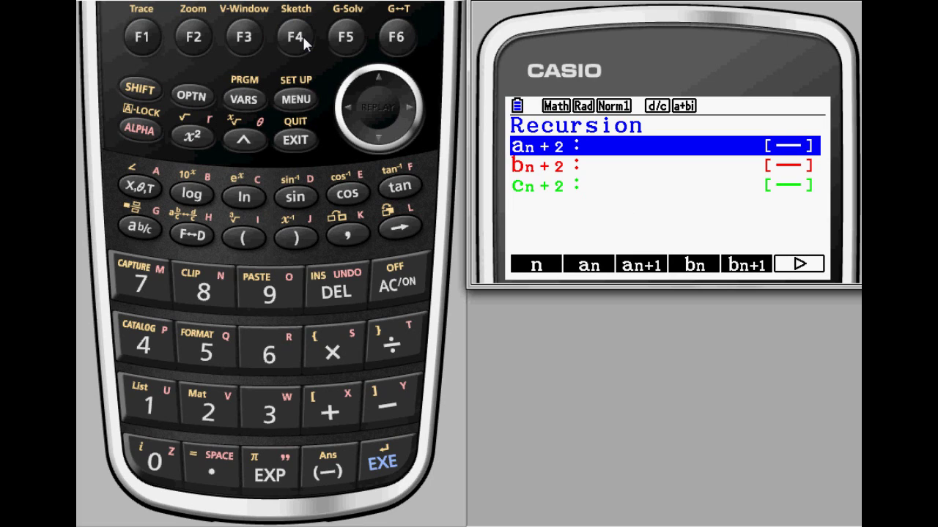
{"action": "left_click", "coordinate": [244, 41]}
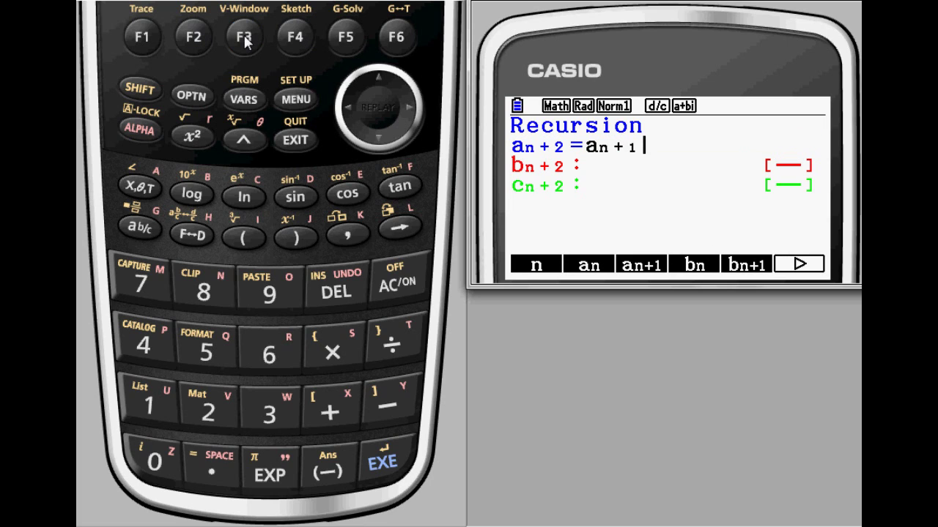
{"action": "left_click", "coordinate": [331, 408]}
{"action": "left_click", "coordinate": [203, 41]}
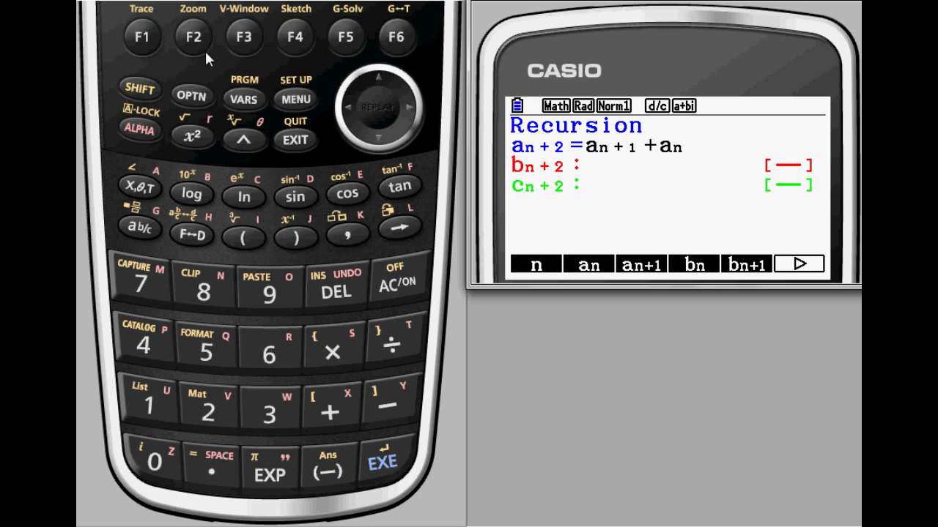
{"action": "left_click", "coordinate": [386, 461]}
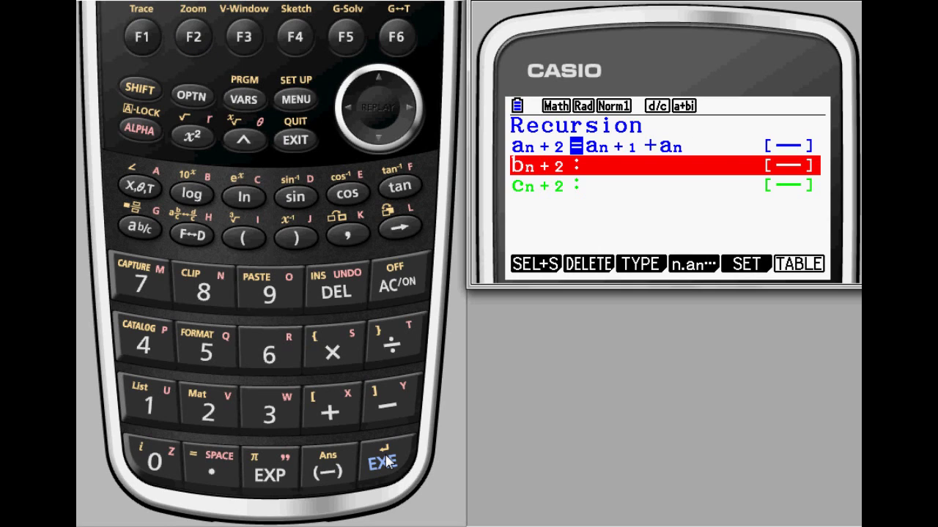
Step: Set the starting value a1 to 1 and generate the Fibonacci table
{"action": "left_click", "coordinate": [351, 31]}
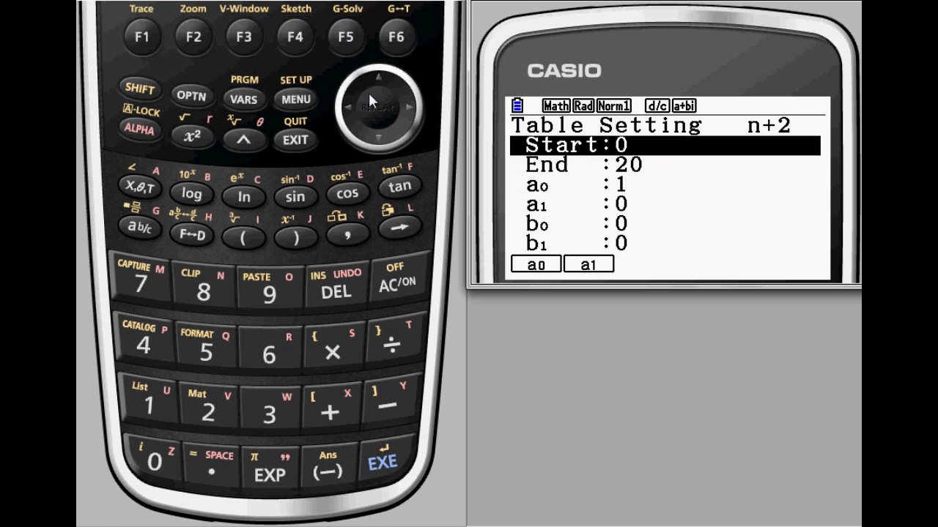
{"action": "left_click", "coordinate": [379, 138]}
{"action": "left_click", "coordinate": [379, 137]}
{"action": "left_click", "coordinate": [379, 138]}
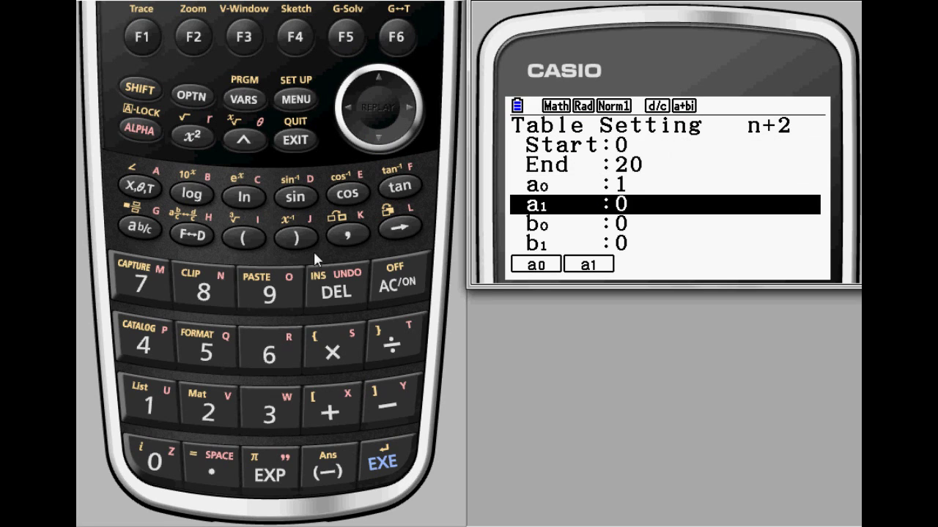
{"action": "left_click", "coordinate": [149, 404]}
{"action": "left_click", "coordinate": [386, 462]}
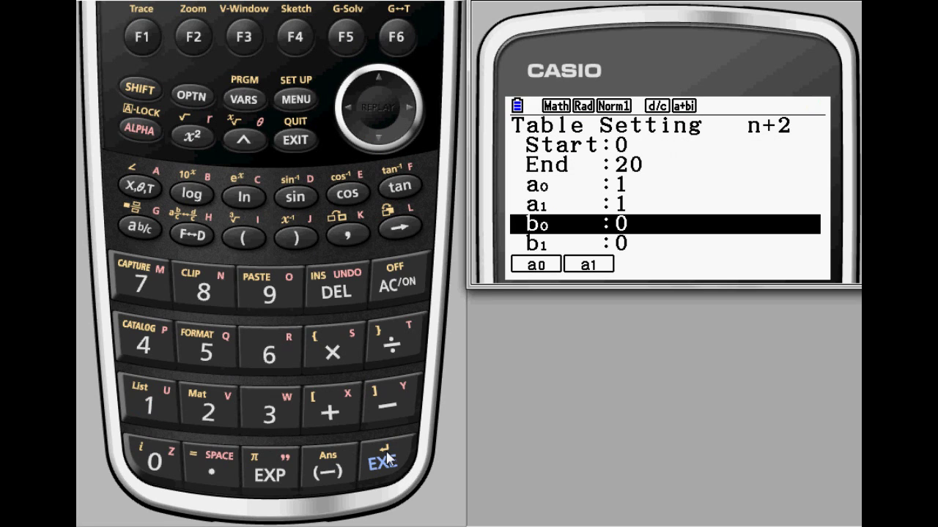
{"action": "left_click", "coordinate": [386, 459]}
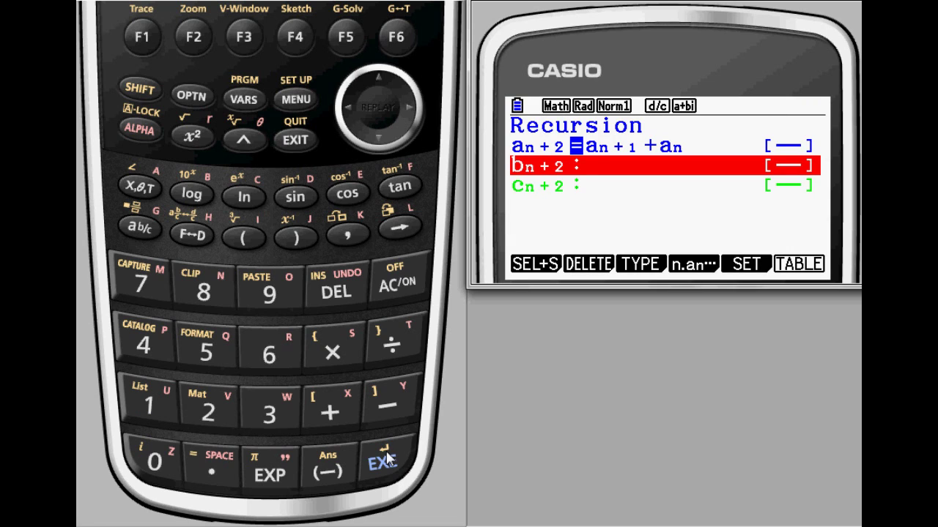
{"action": "left_click", "coordinate": [386, 460]}
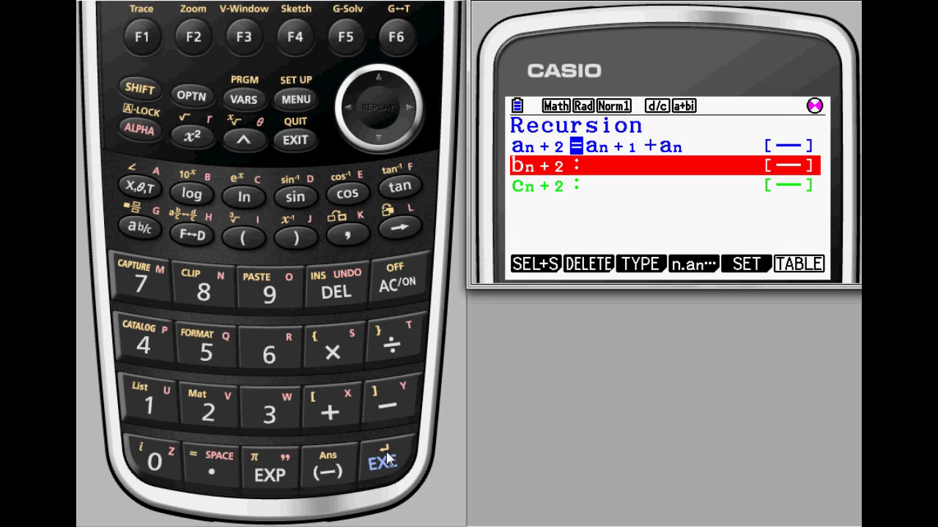
Step: Scroll the Fibonacci table down to 89 at n=10, then plot it as points
{"action": "left_click", "coordinate": [406, 108]}
{"action": "left_click", "coordinate": [379, 139]}
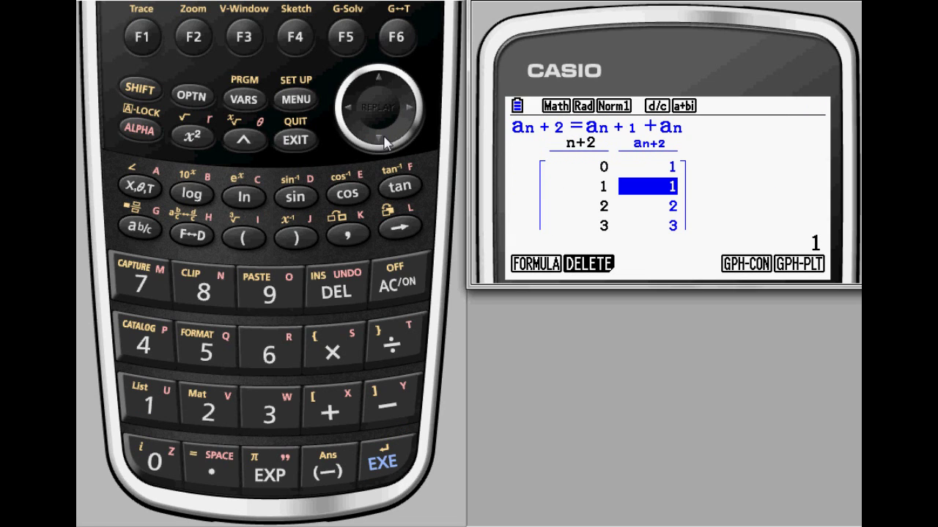
{"action": "left_click", "coordinate": [381, 139]}
{"action": "left_click", "coordinate": [381, 139]}
{"action": "left_click", "coordinate": [381, 139]}
{"action": "left_click", "coordinate": [381, 139]}
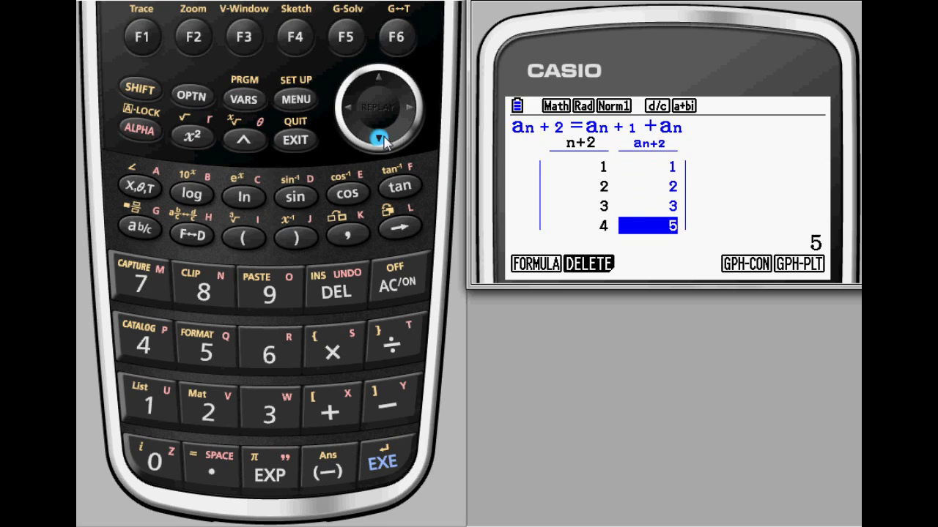
{"action": "left_click", "coordinate": [380, 139]}
{"action": "left_click", "coordinate": [381, 139]}
{"action": "left_click", "coordinate": [381, 139]}
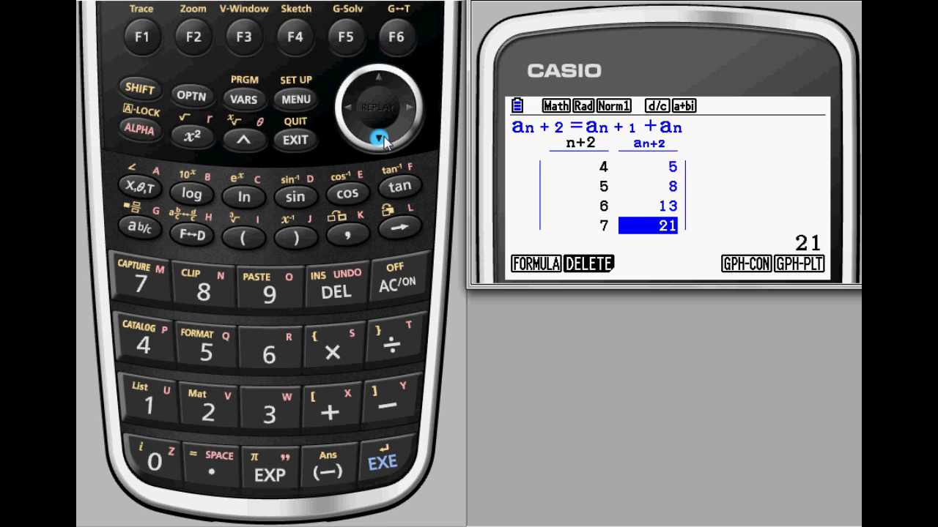
{"action": "left_click", "coordinate": [380, 139]}
{"action": "left_click", "coordinate": [379, 139]}
{"action": "left_click", "coordinate": [379, 139]}
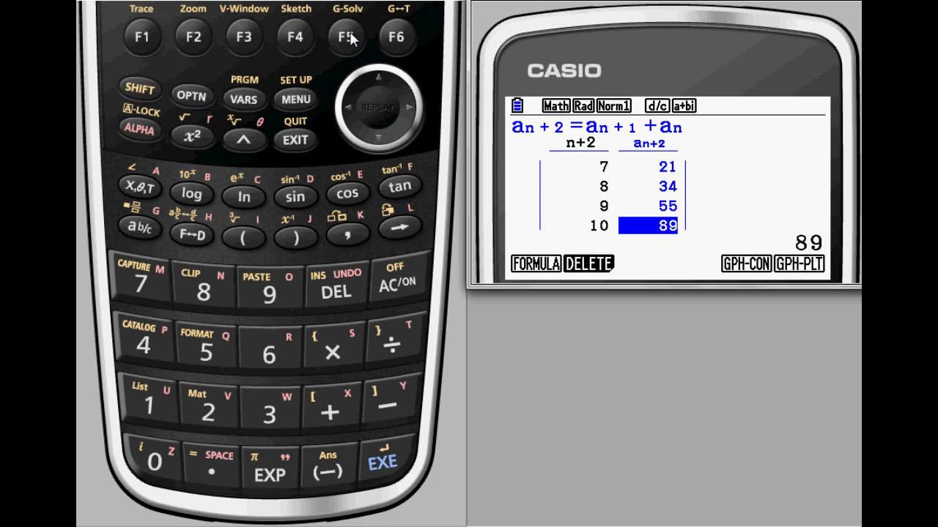
{"action": "left_click", "coordinate": [397, 36]}
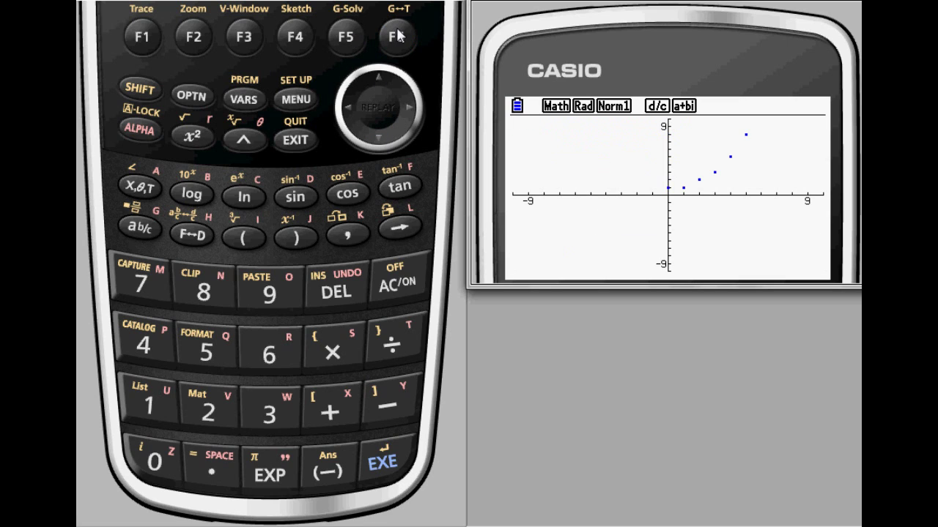
Step: Trace the plotted Fibonacci points from n=1 through n=5 (a=8) up to n=7 (a=21)
{"action": "left_click", "coordinate": [150, 38]}
{"action": "left_click", "coordinate": [409, 109]}
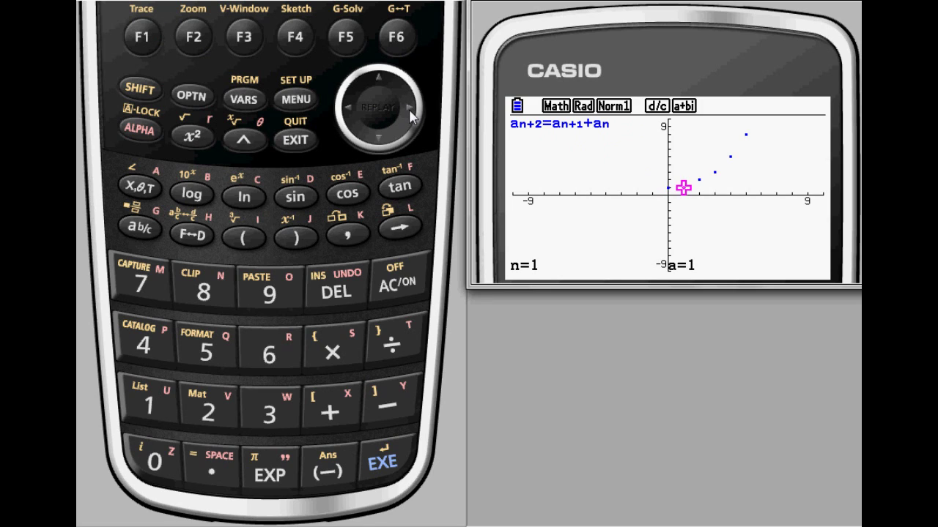
{"action": "left_click", "coordinate": [408, 110]}
{"action": "left_click", "coordinate": [409, 109]}
{"action": "left_click", "coordinate": [409, 109]}
{"action": "left_click", "coordinate": [409, 109]}
{"action": "left_click", "coordinate": [409, 109]}
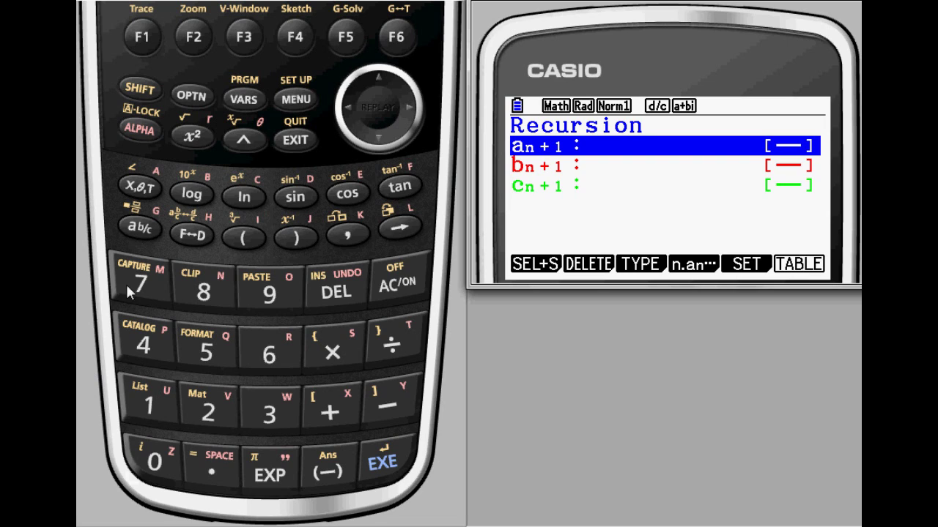
Step: Enter and store an+1 = an − (an² − 2)/(2an) in the recursion editor
{"action": "left_click", "coordinate": [304, 38]}
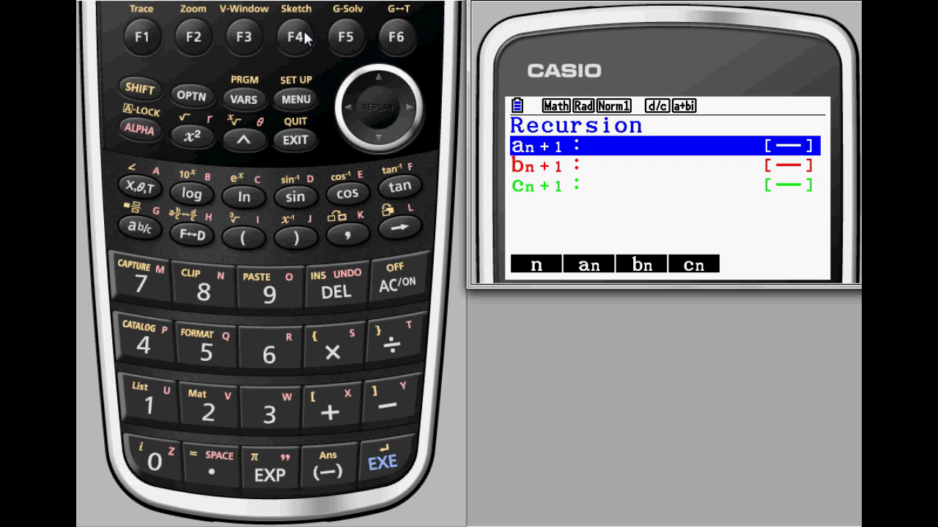
{"action": "left_click", "coordinate": [193, 37]}
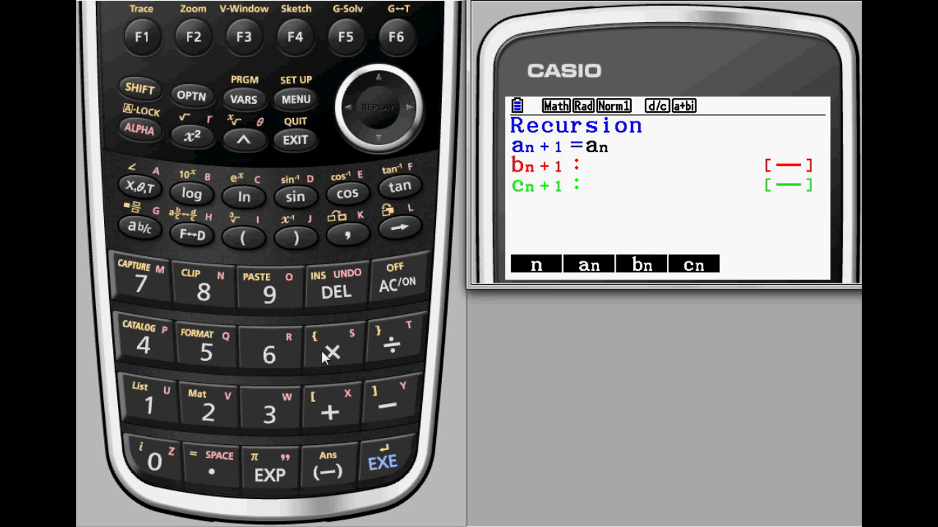
{"action": "left_click", "coordinate": [384, 405]}
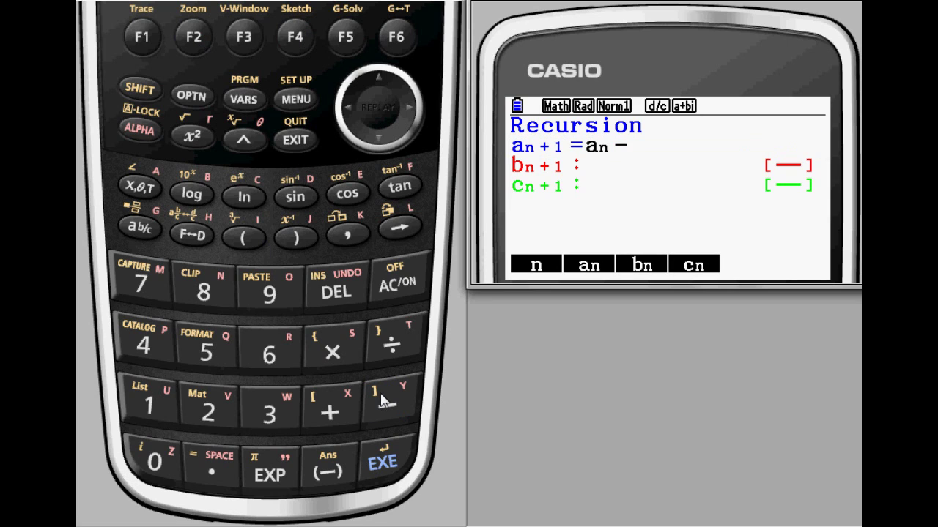
{"action": "left_click", "coordinate": [139, 228]}
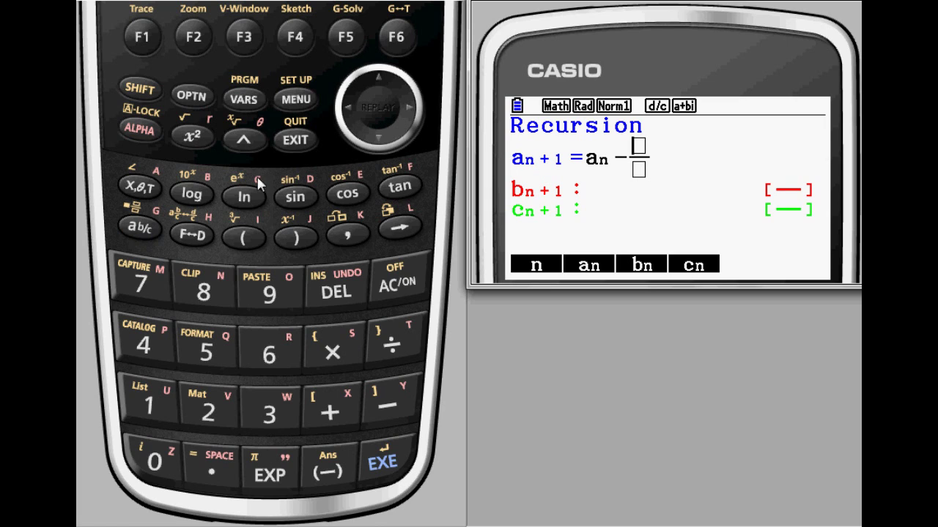
{"action": "left_click", "coordinate": [198, 41]}
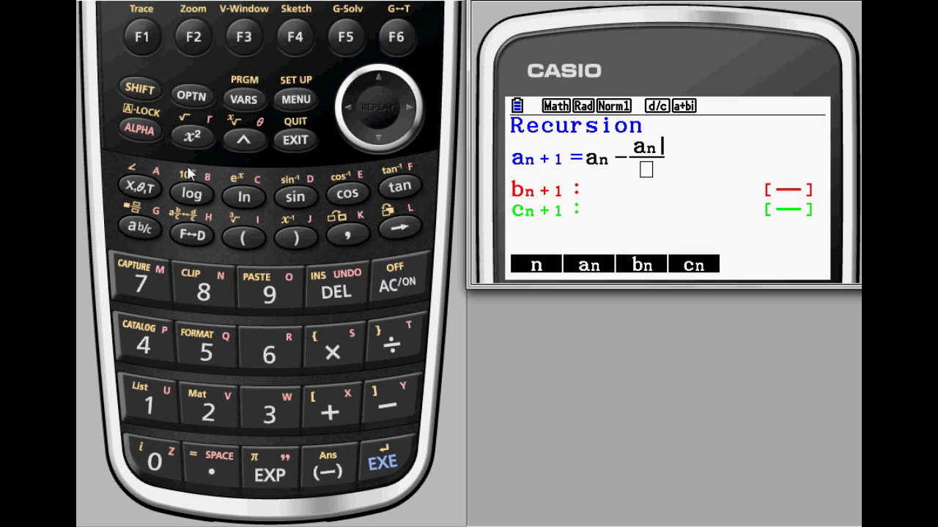
{"action": "left_click", "coordinate": [195, 140]}
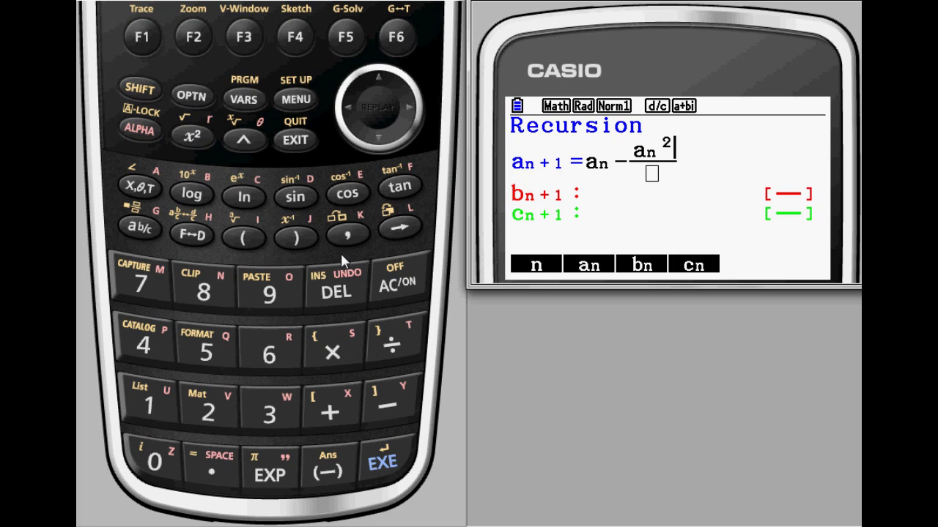
{"action": "left_click", "coordinate": [394, 400]}
{"action": "left_click", "coordinate": [222, 412]}
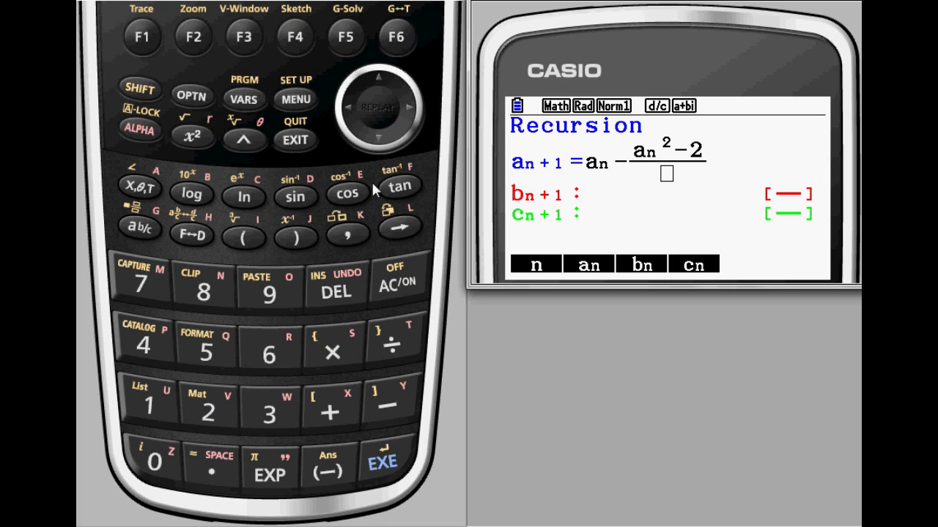
{"action": "left_click", "coordinate": [382, 144]}
{"action": "left_click", "coordinate": [210, 410]}
{"action": "left_click", "coordinate": [201, 38]}
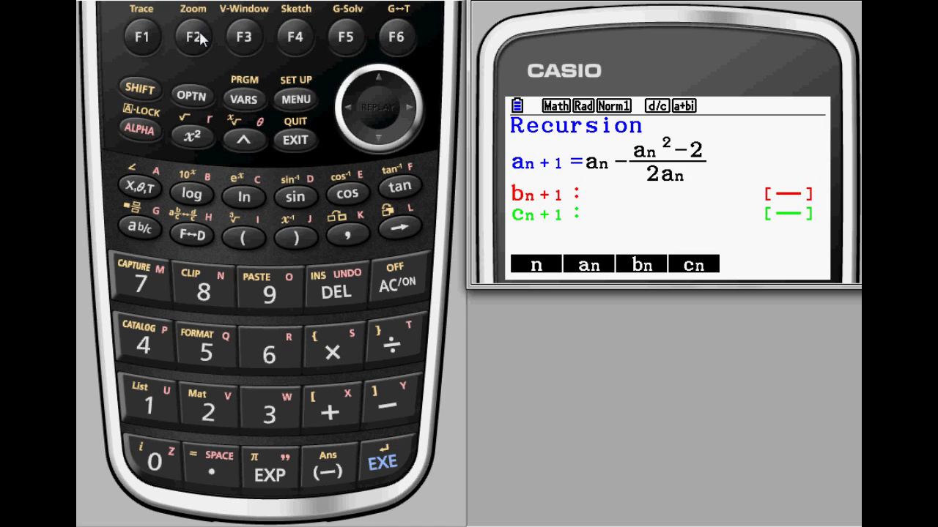
{"action": "left_click", "coordinate": [385, 463]}
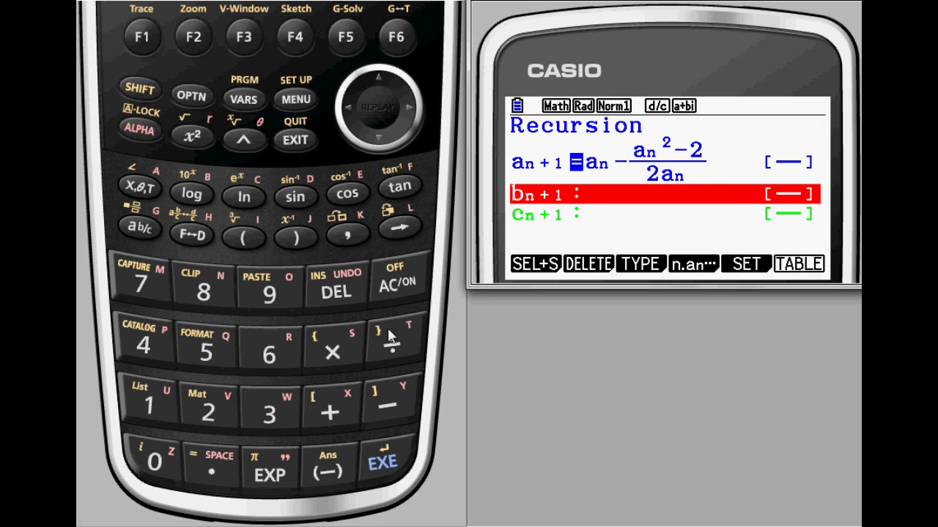
Step: Check the table settings, leave them unchanged, and generate the Newton recursion table
{"action": "left_click", "coordinate": [344, 37]}
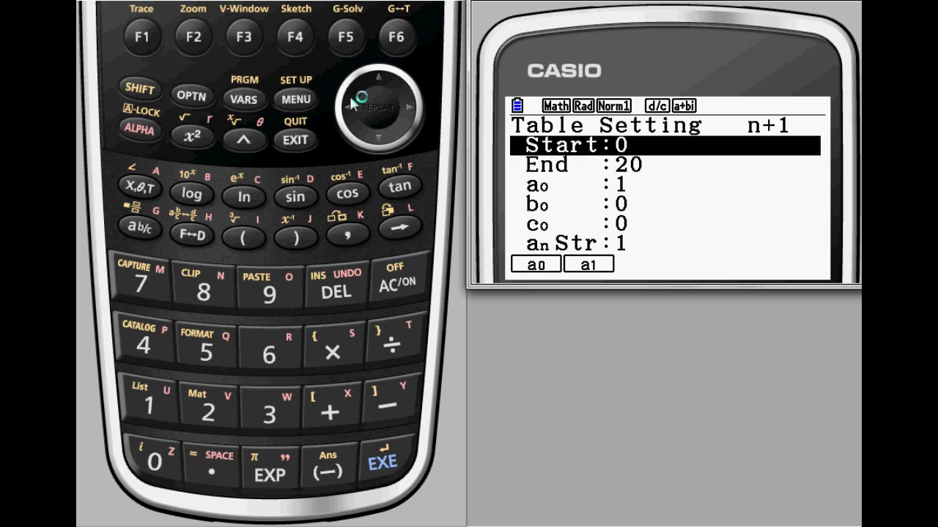
{"action": "left_click", "coordinate": [386, 460]}
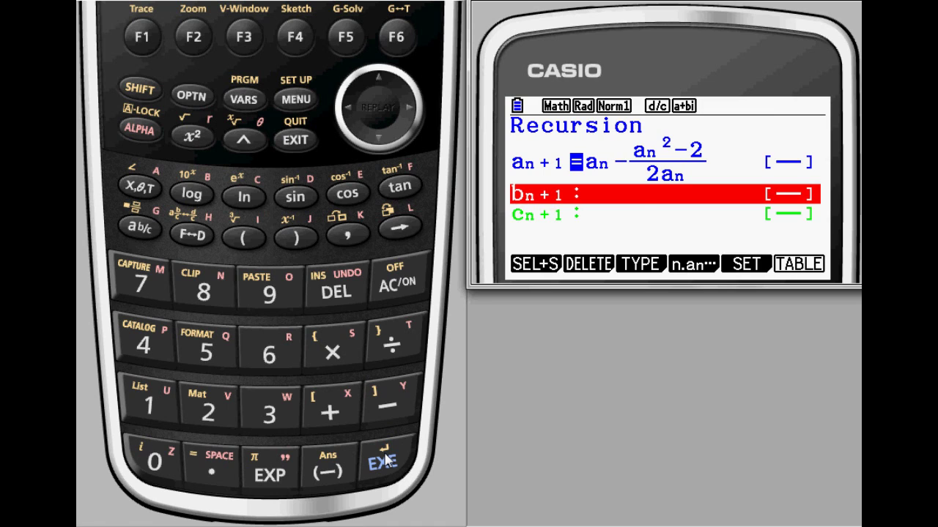
{"action": "left_click", "coordinate": [386, 460]}
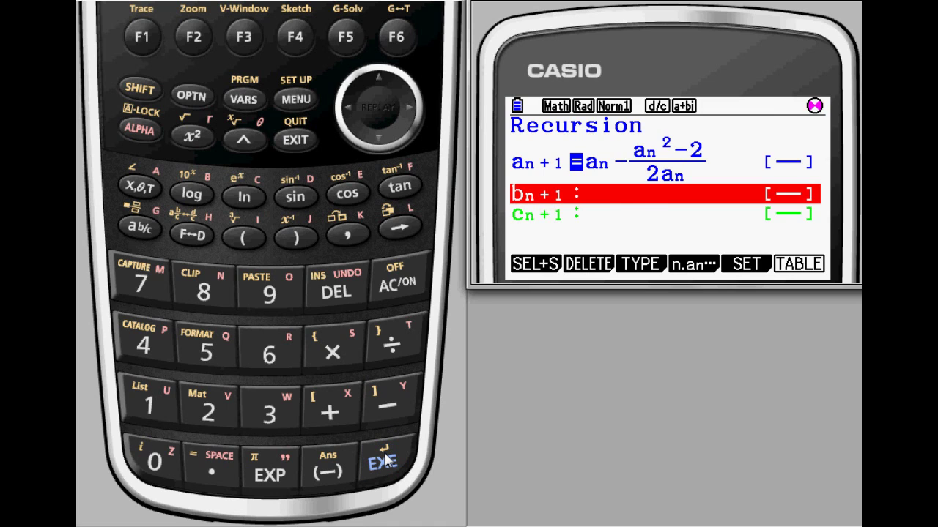
Step: Step down the a(n+1) column past 1.4166 to 1.4142 through row 6
{"action": "left_click", "coordinate": [408, 109]}
{"action": "left_click", "coordinate": [380, 142]}
{"action": "left_click", "coordinate": [380, 142]}
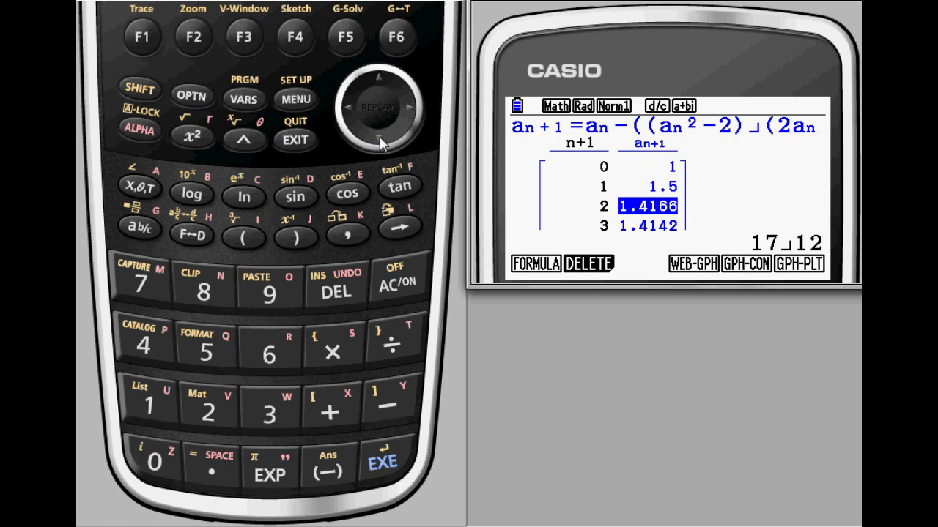
{"action": "left_click", "coordinate": [380, 141]}
{"action": "left_click", "coordinate": [380, 142]}
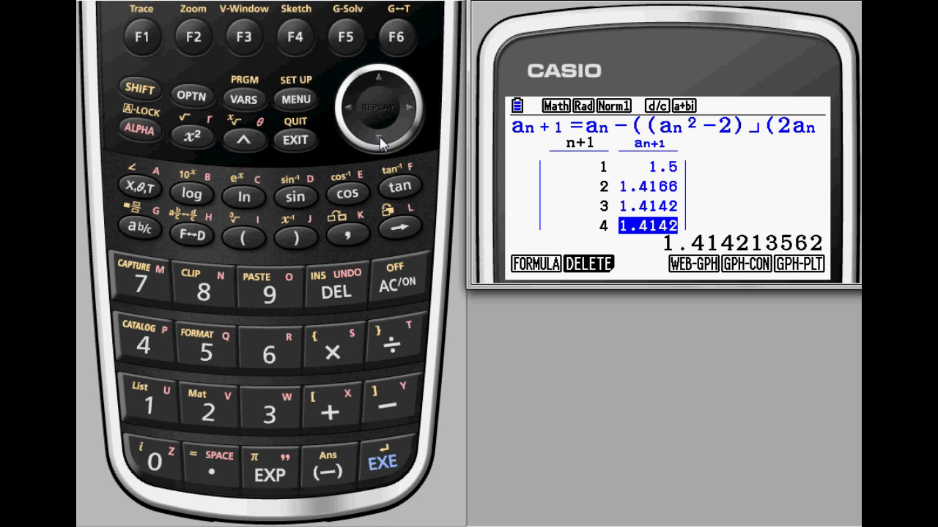
{"action": "left_click", "coordinate": [380, 142]}
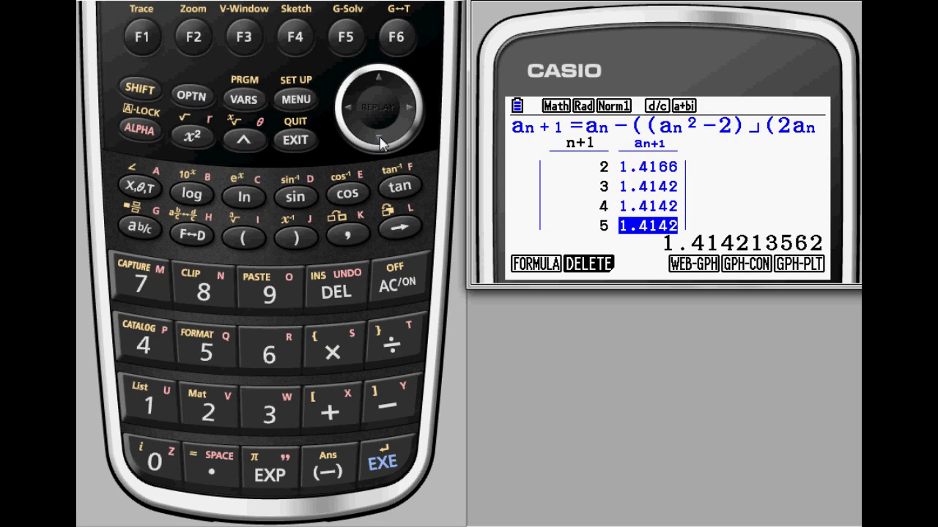
{"action": "left_click", "coordinate": [381, 141]}
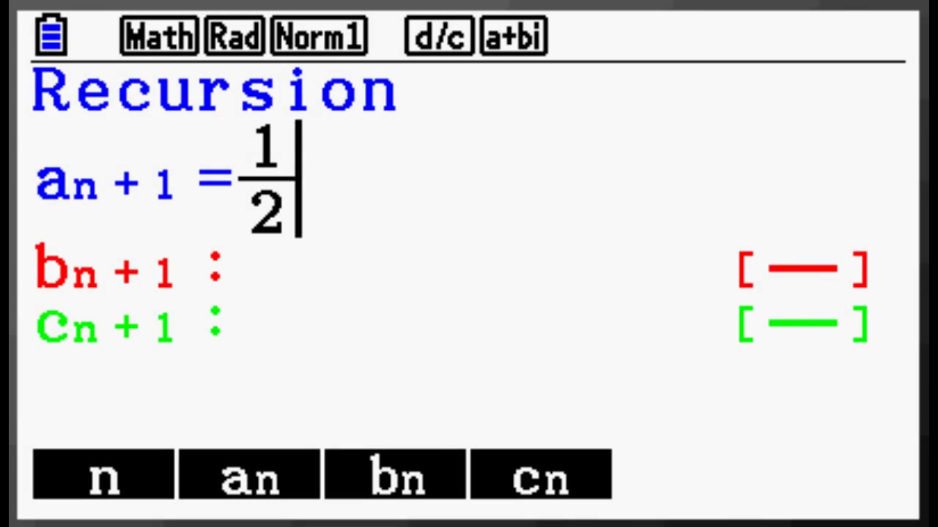
Step: Complete and store an+1 = ½an, then set the table's starting value a0 to 8
{"action": "key", "text": "F2"}
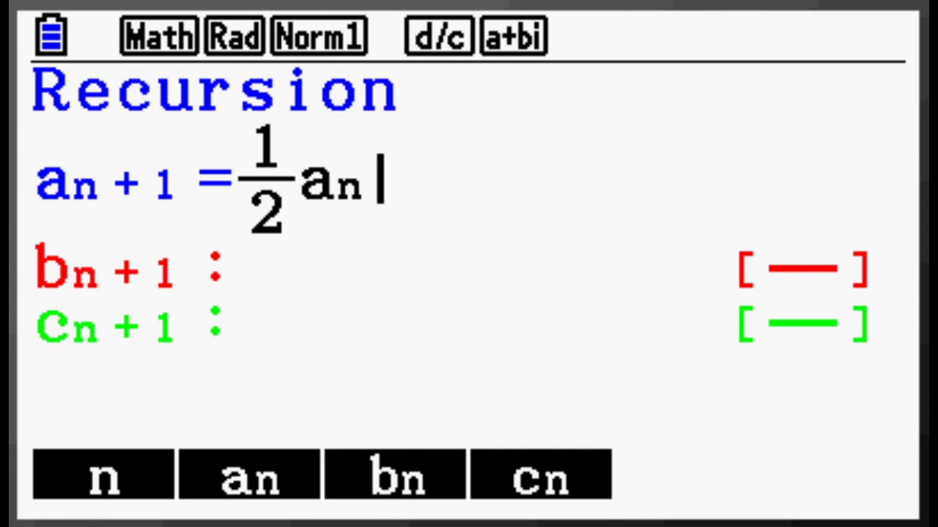
{"action": "key", "text": "Return"}
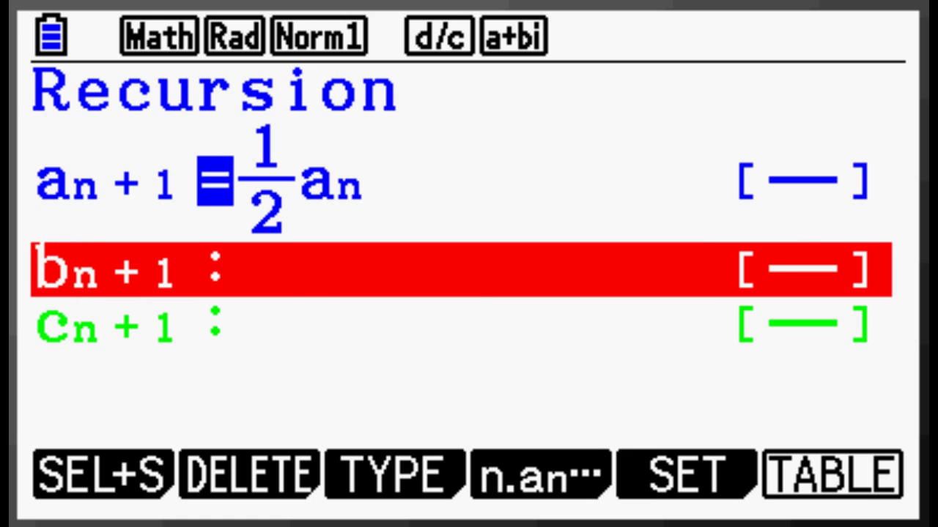
{"action": "key", "text": "F5"}
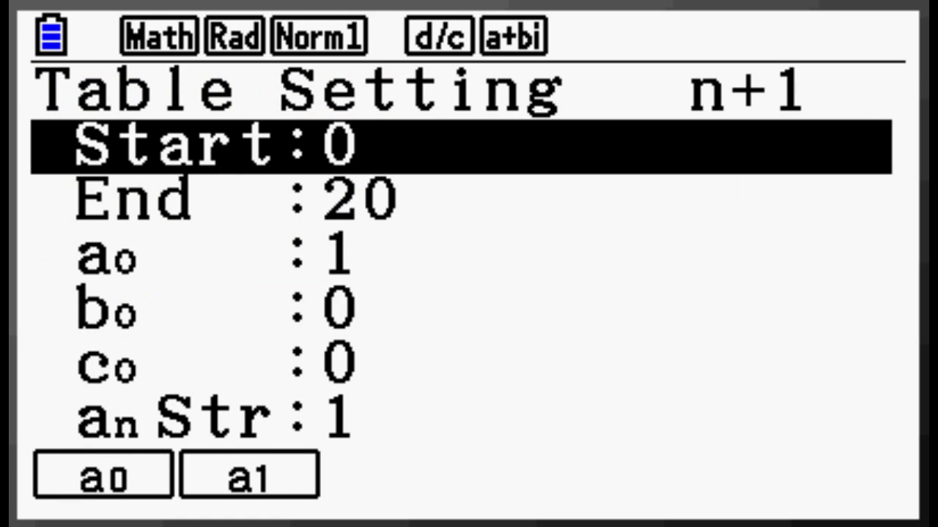
{"action": "key", "text": "Down"}
{"action": "key", "text": "Down"}
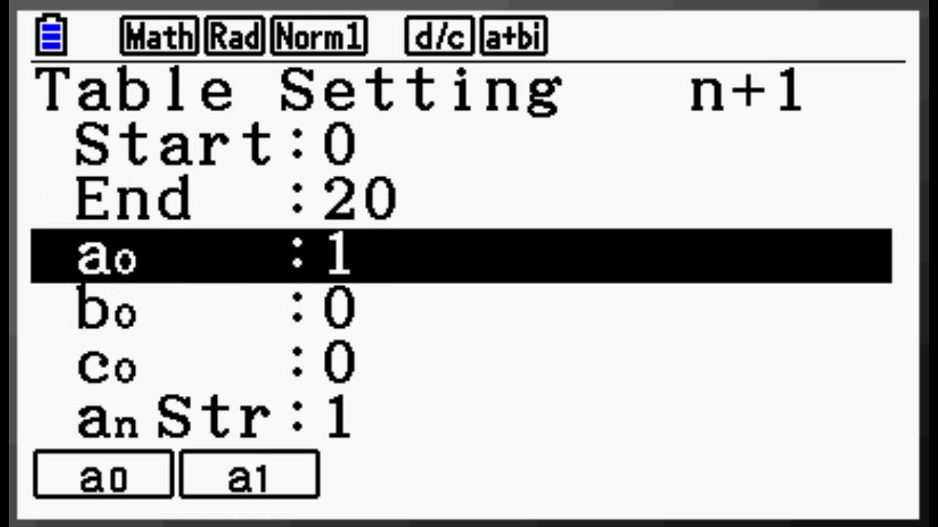
{"action": "type", "text": "8"}
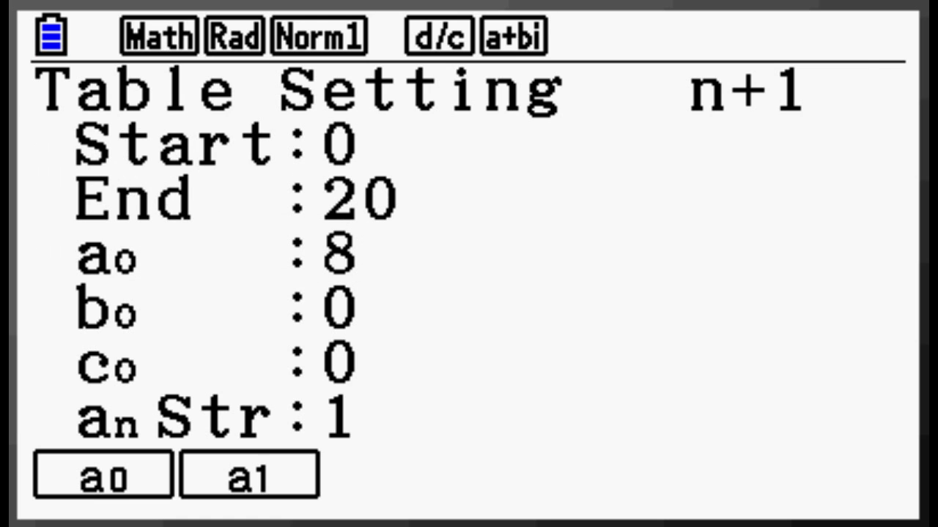